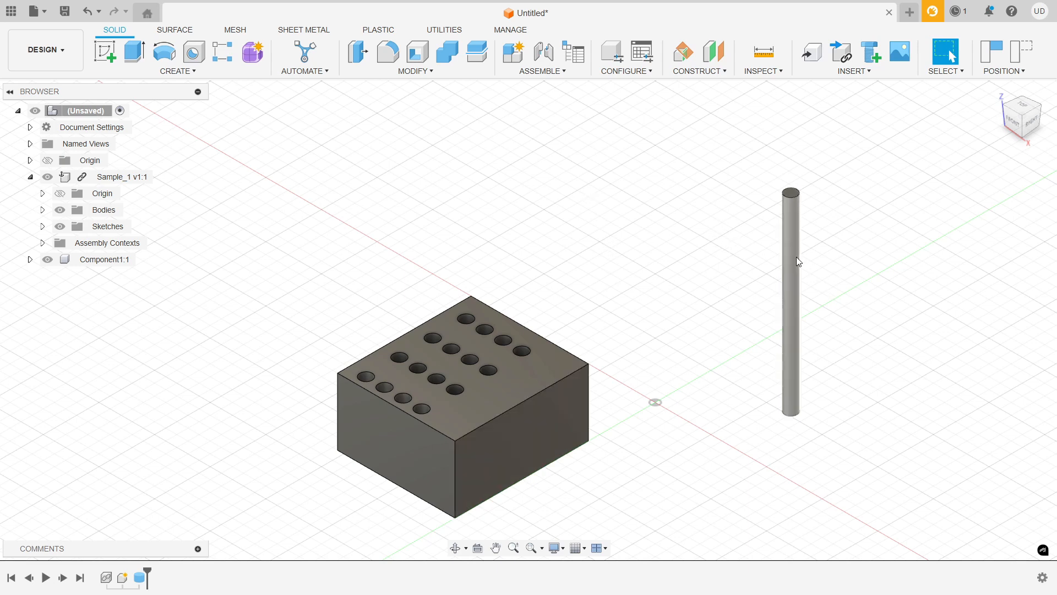
- Create a slider joint snapping the loose pin's top face to the block's rearmost corner hole, and slide the pin through it
drag(797, 275, 837, 224)
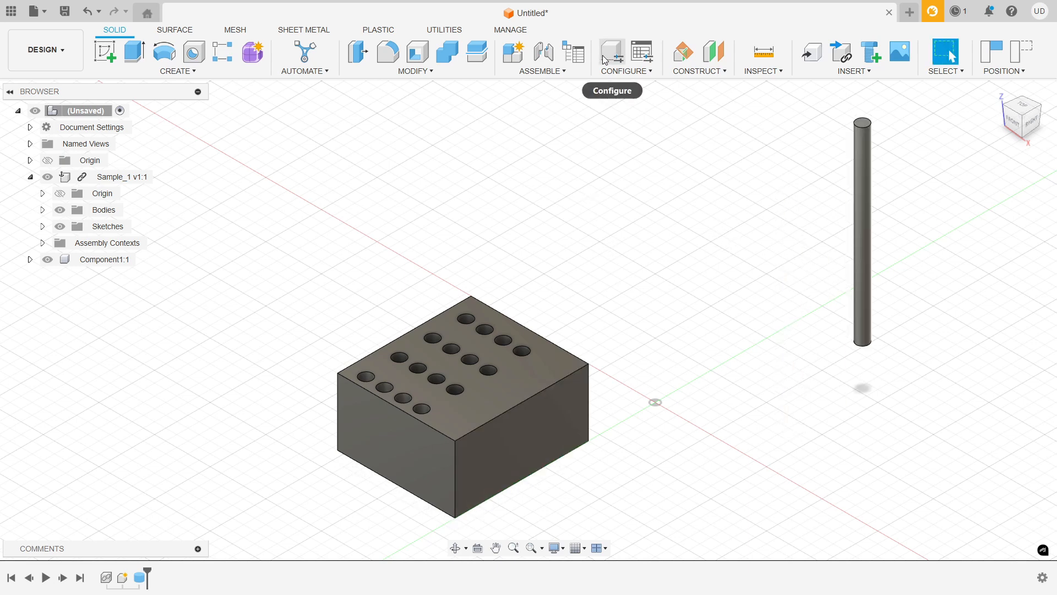
click(556, 76)
click(554, 101)
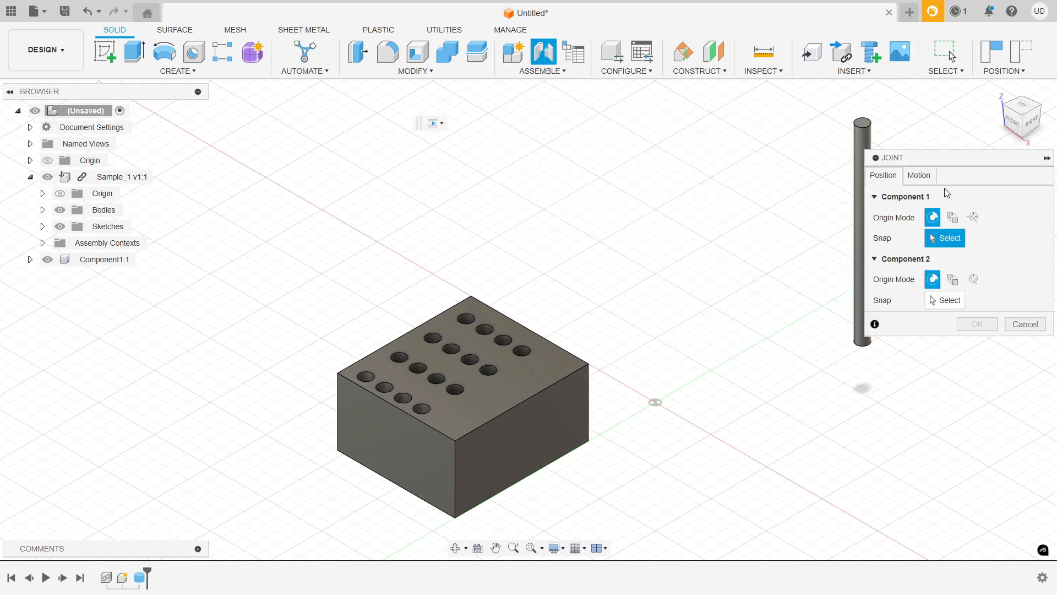
click(919, 175)
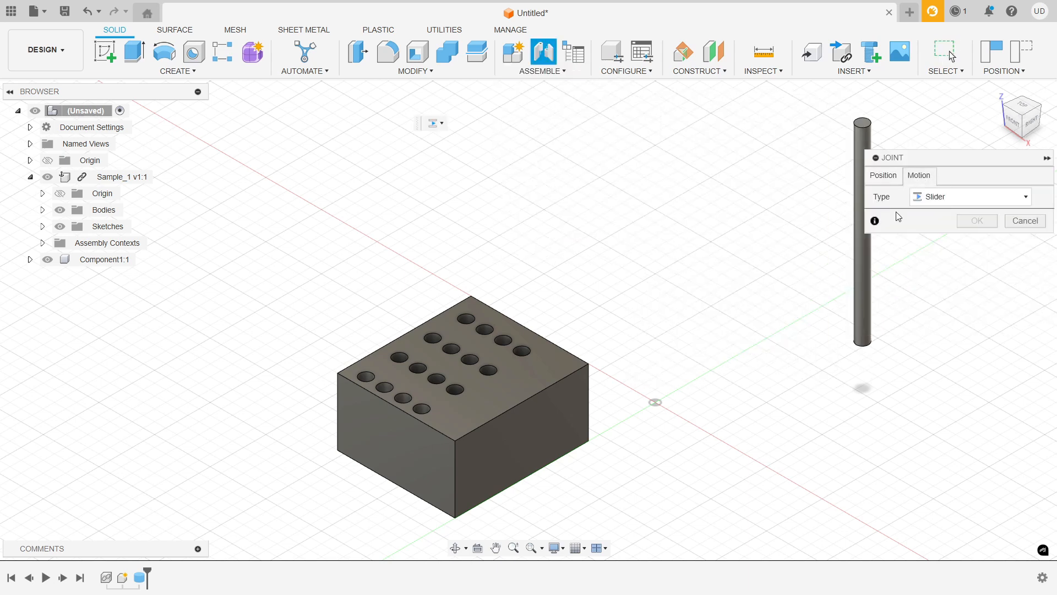
click(939, 199)
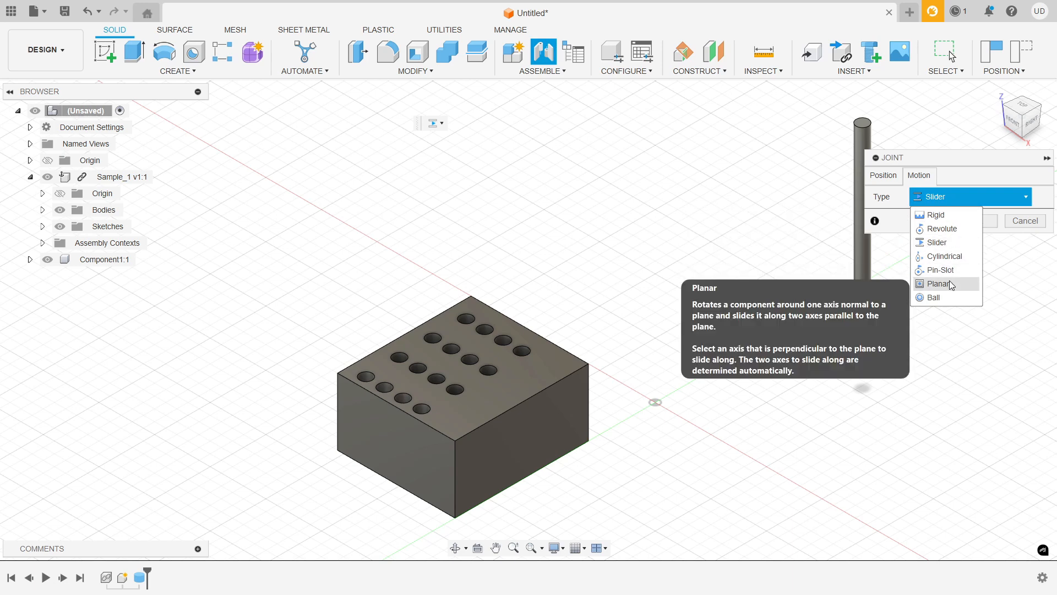
click(946, 243)
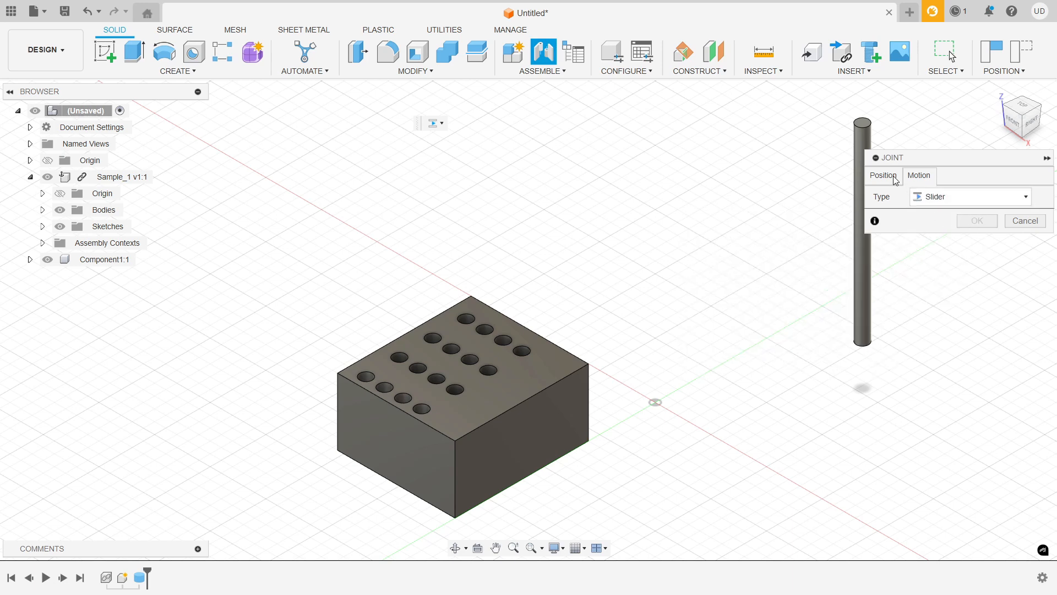
click(863, 125)
click(466, 319)
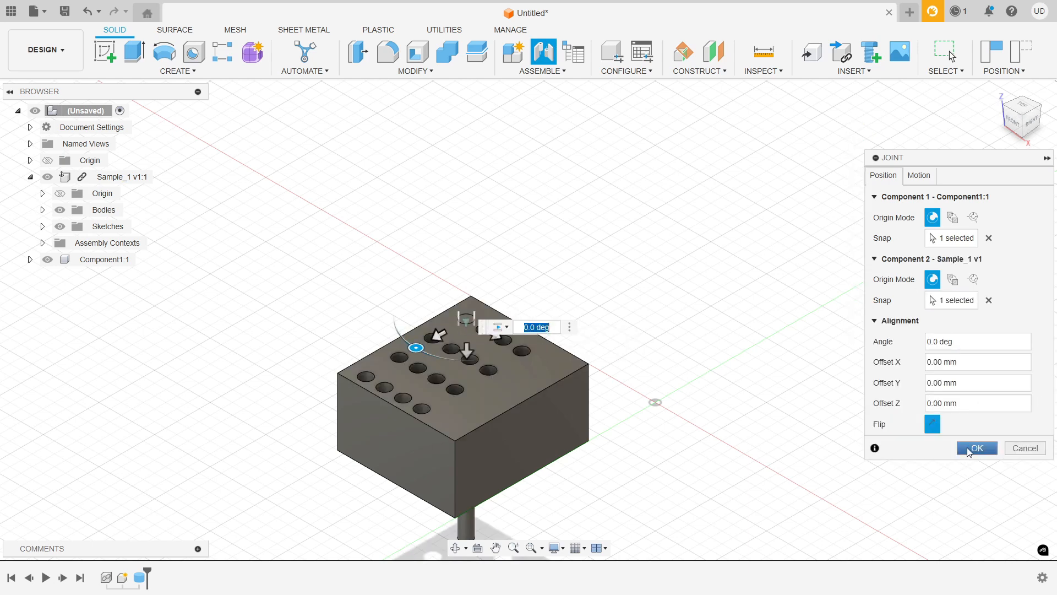
click(967, 447)
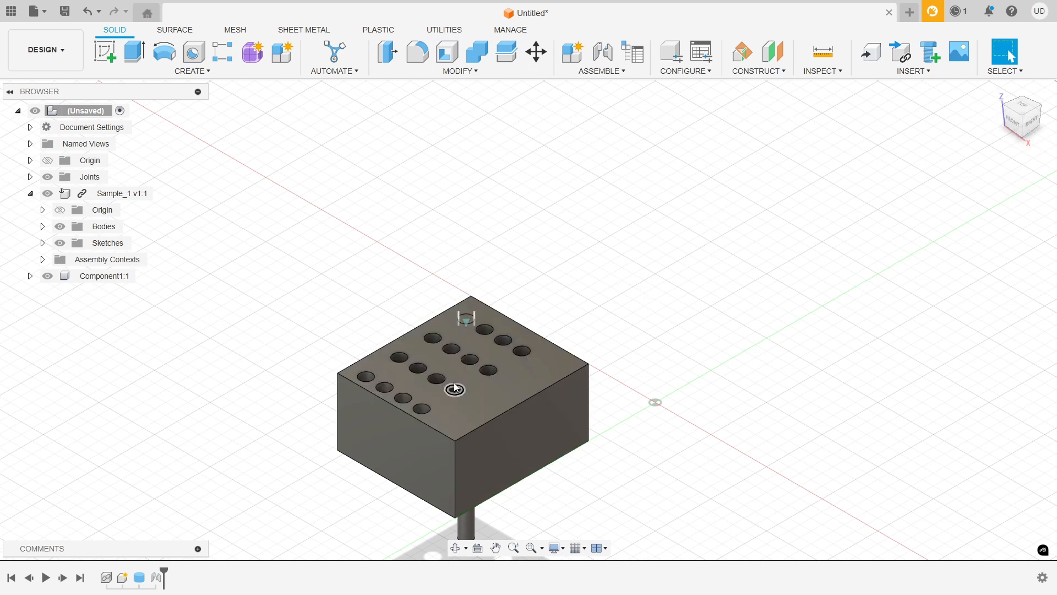
click(480, 487)
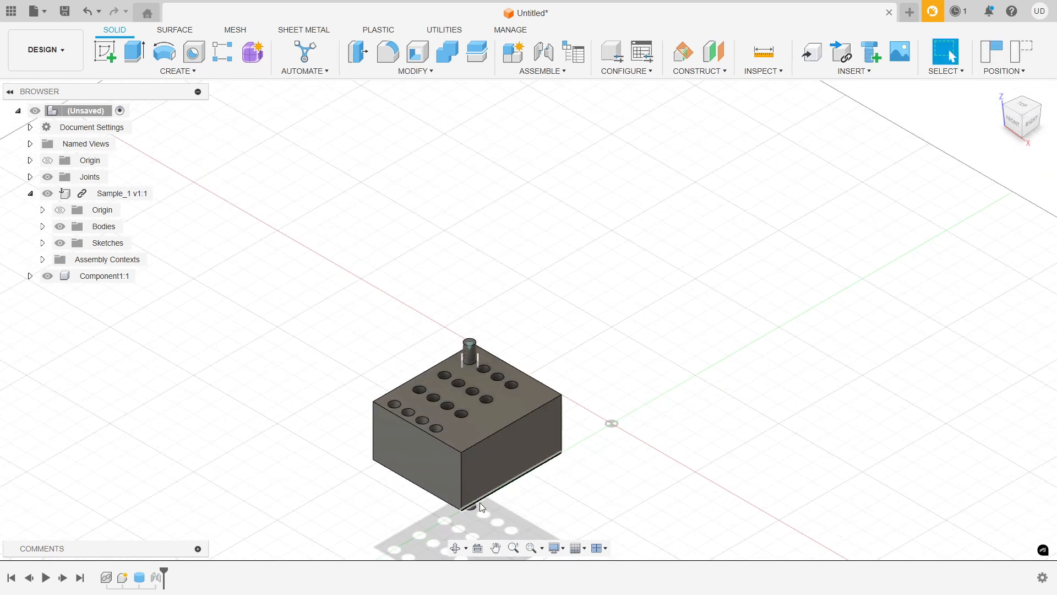
- Delete the slider joint and move the pin out of the block to a free spot beside it
right_click(154, 582)
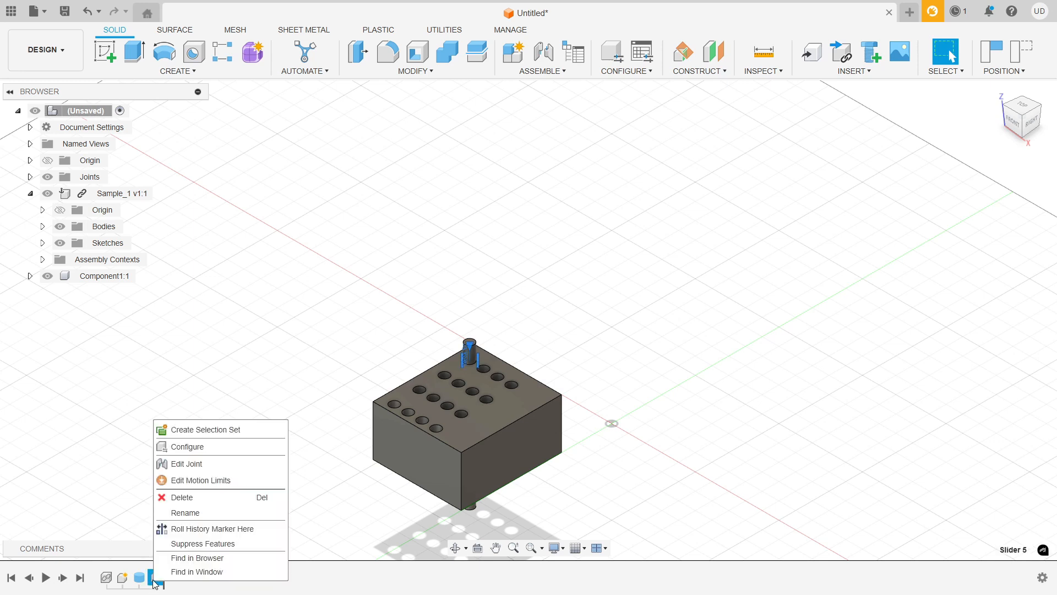
click(184, 498)
drag(466, 353, 805, 285)
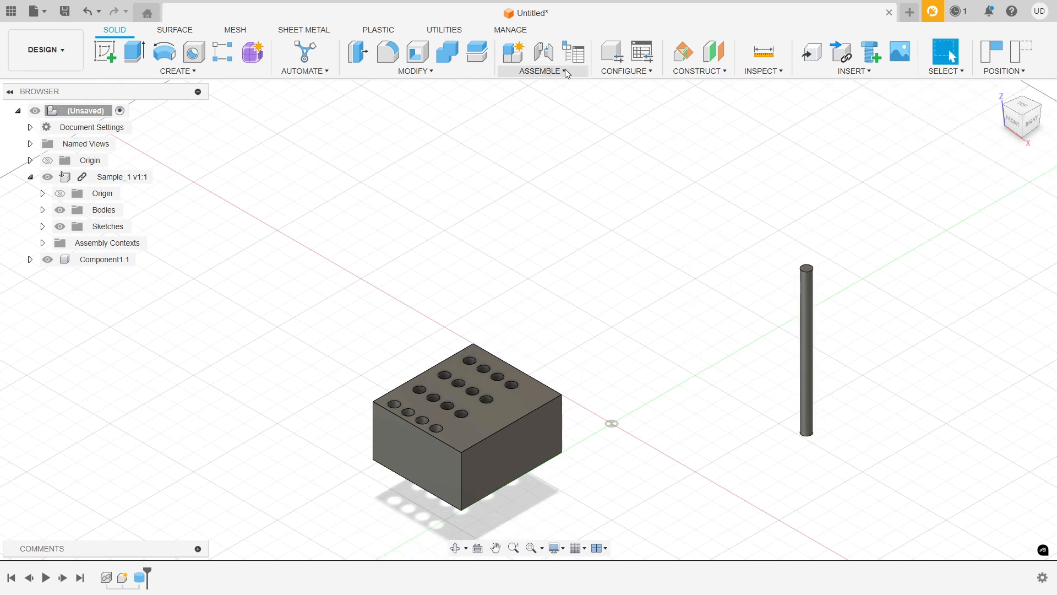
- Create an internal component with a new-body cylinder in the block's rearmost corner hole, about 5.54 mm in diameter and -50 mm high from the top face
click(518, 61)
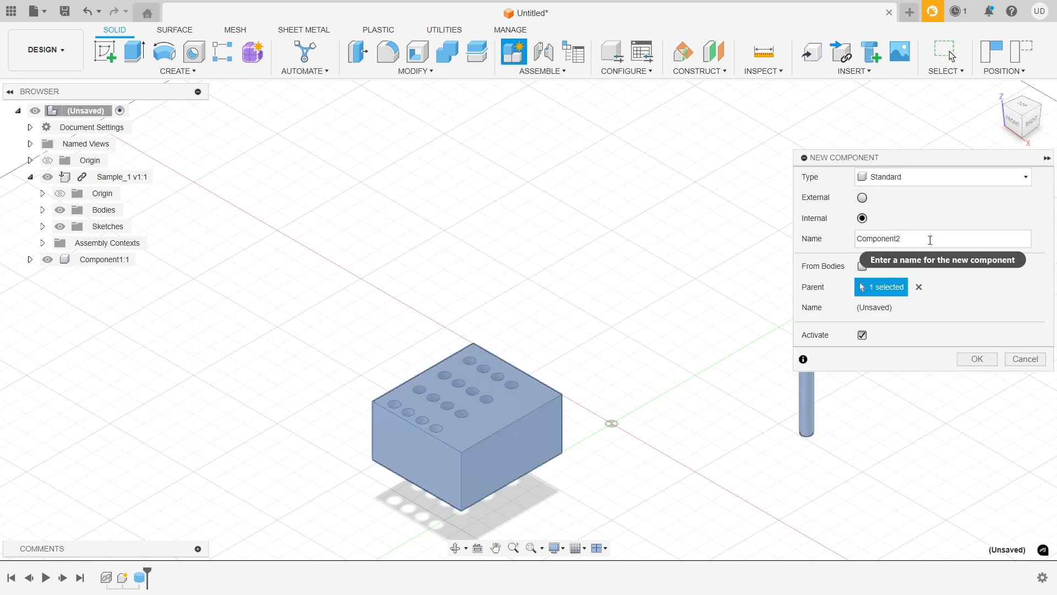
click(977, 359)
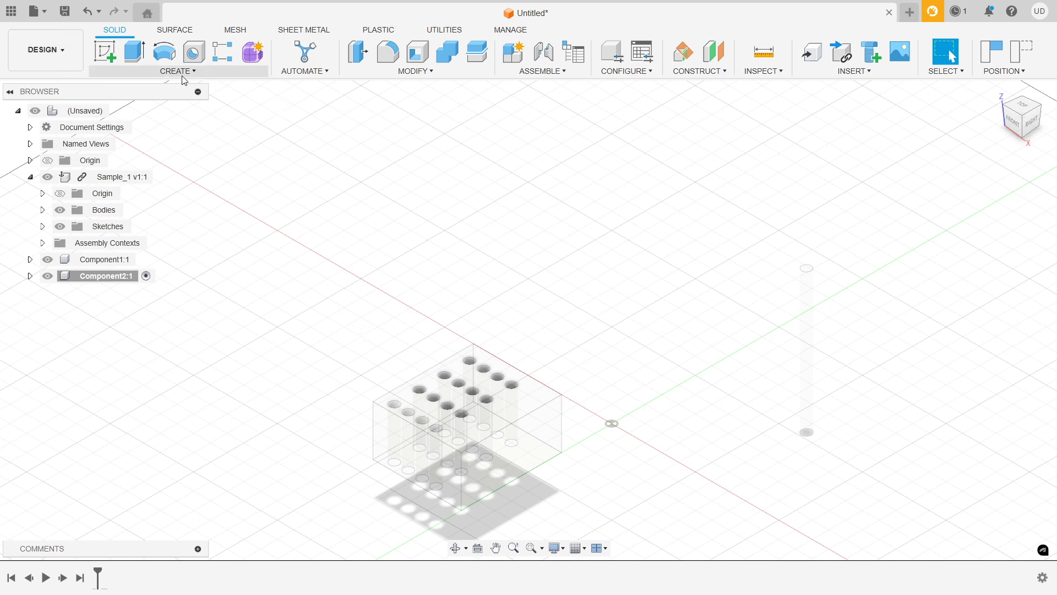
click(164, 73)
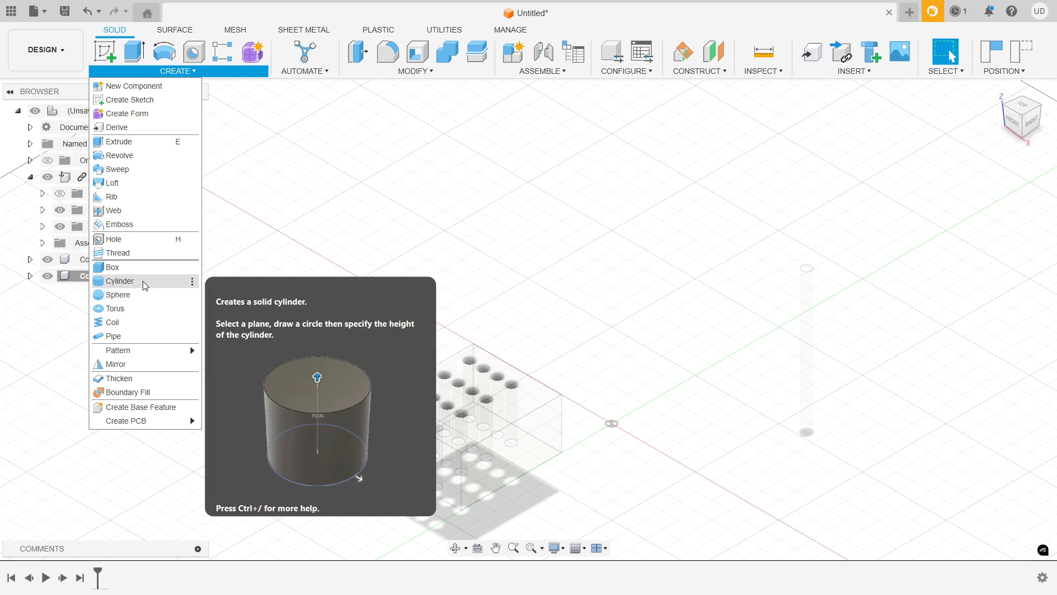
click(141, 281)
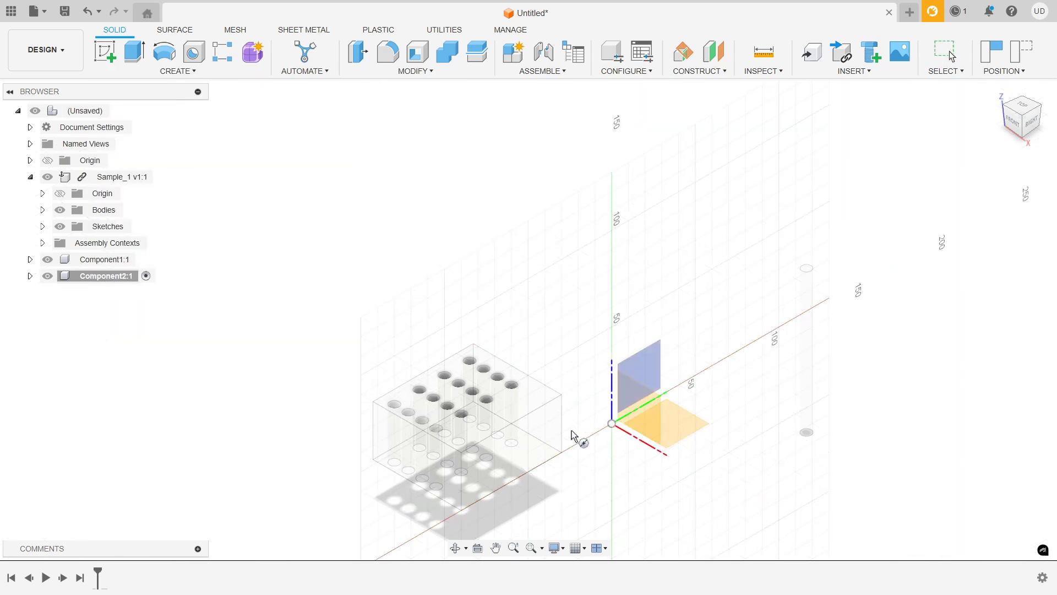
click(507, 407)
click(611, 313)
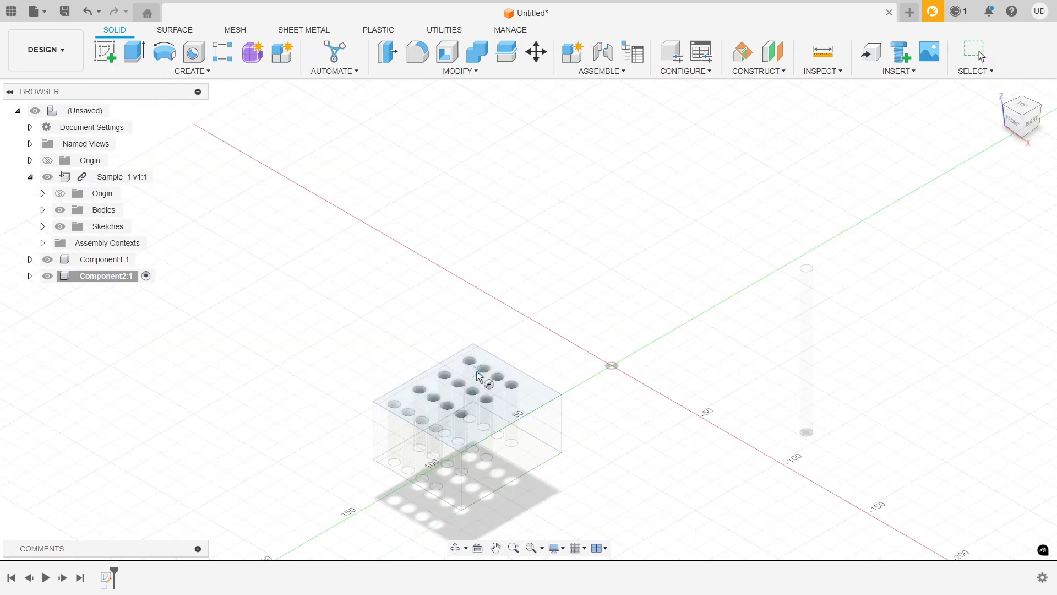
scroll(477, 377, up, 5)
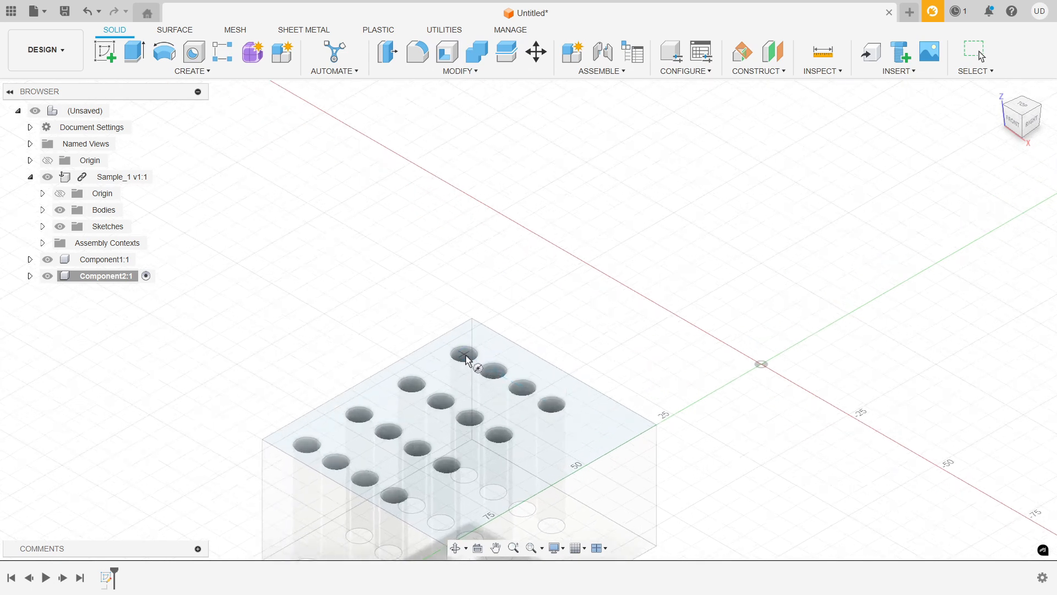
click(465, 355)
click(474, 364)
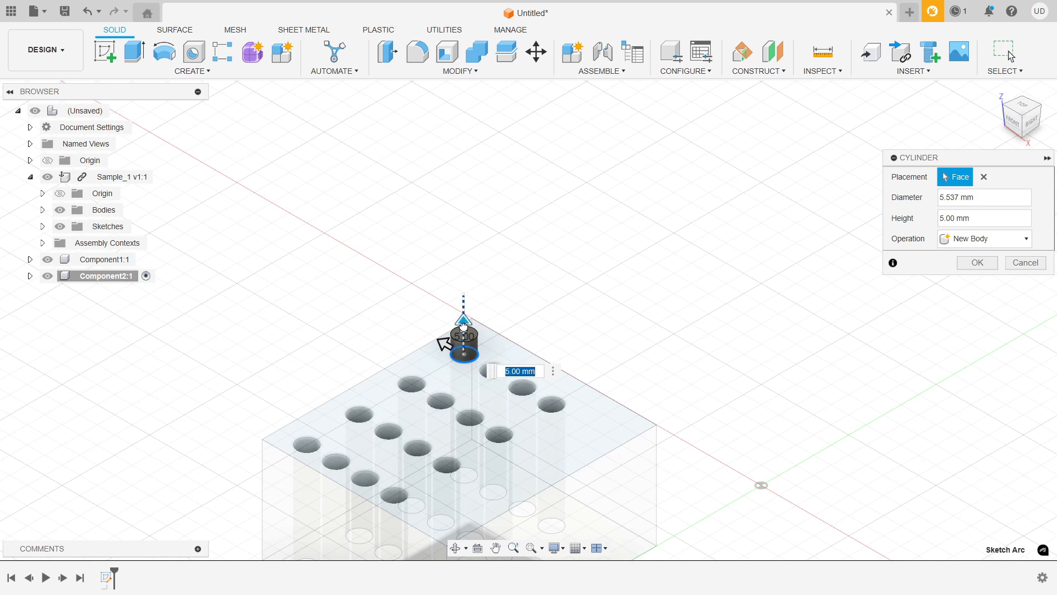
drag(461, 336, 443, 519)
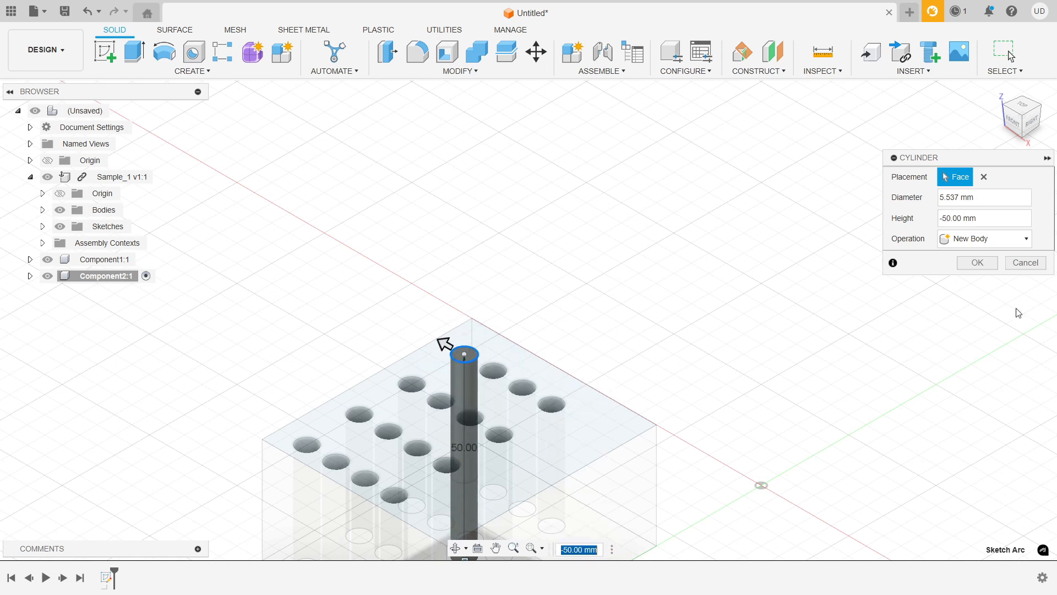
click(978, 263)
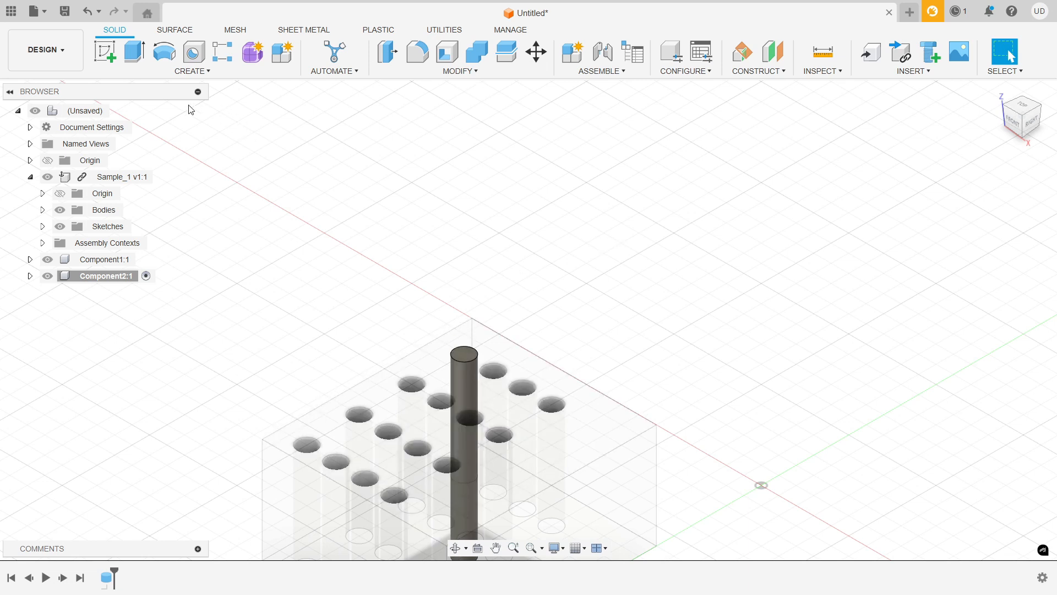
- Activate the top-level assembly, and try moving the new pin freely out of its hole before undoing the move
click(119, 111)
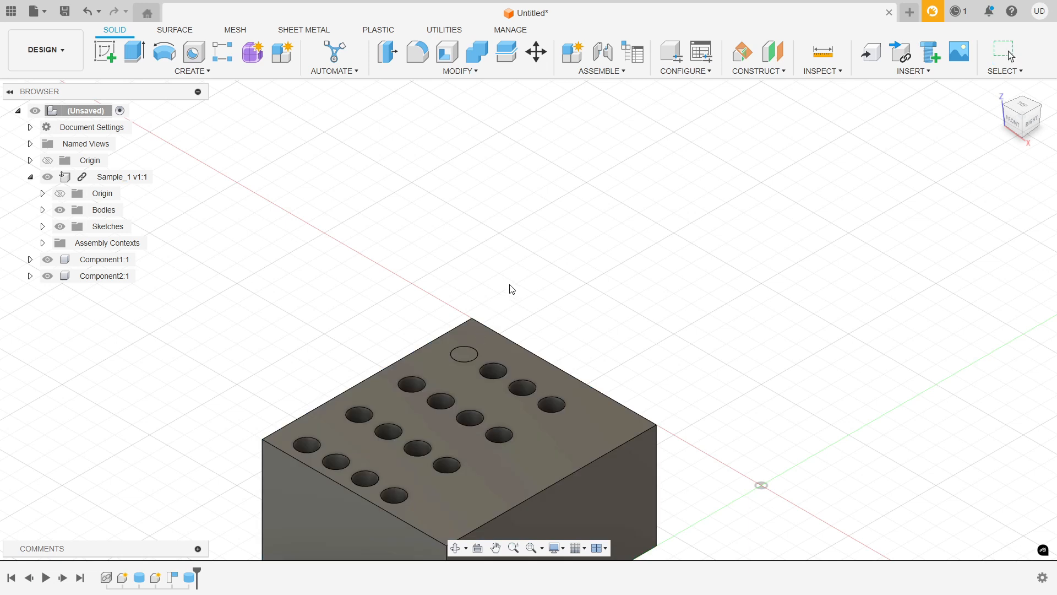
drag(468, 354, 612, 260)
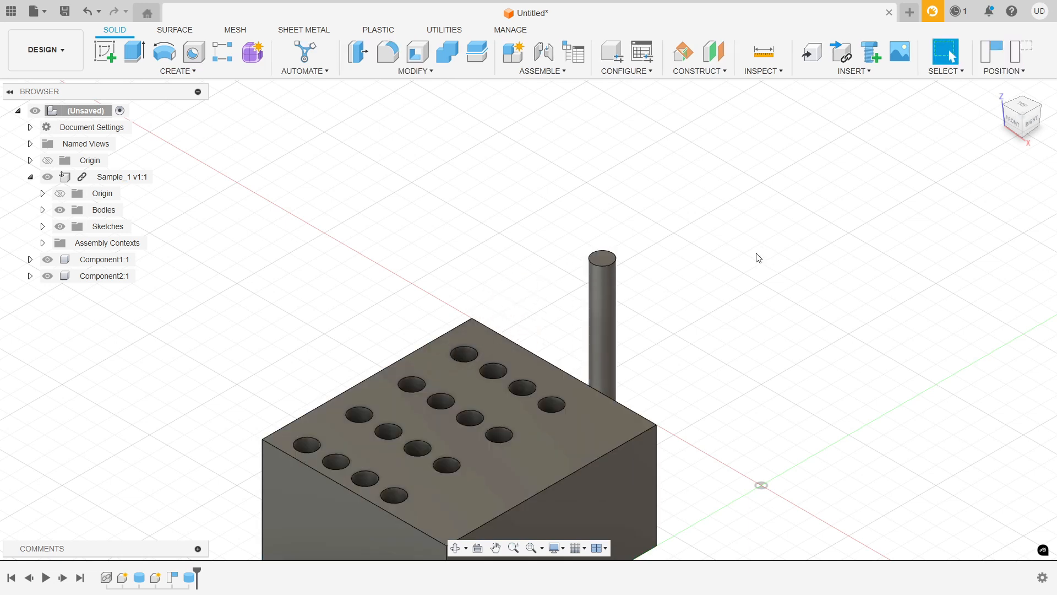
key(ctrl+z)
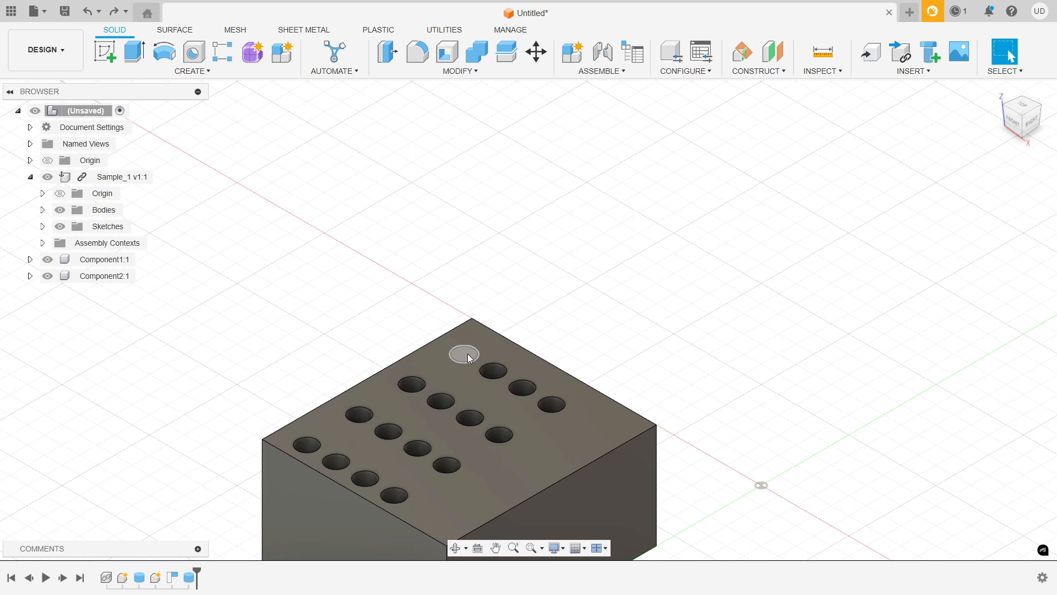
- Add a Slider as-built joint between the new pin and the block, snapped at the pin's top and sliding along the Z axis
click(579, 71)
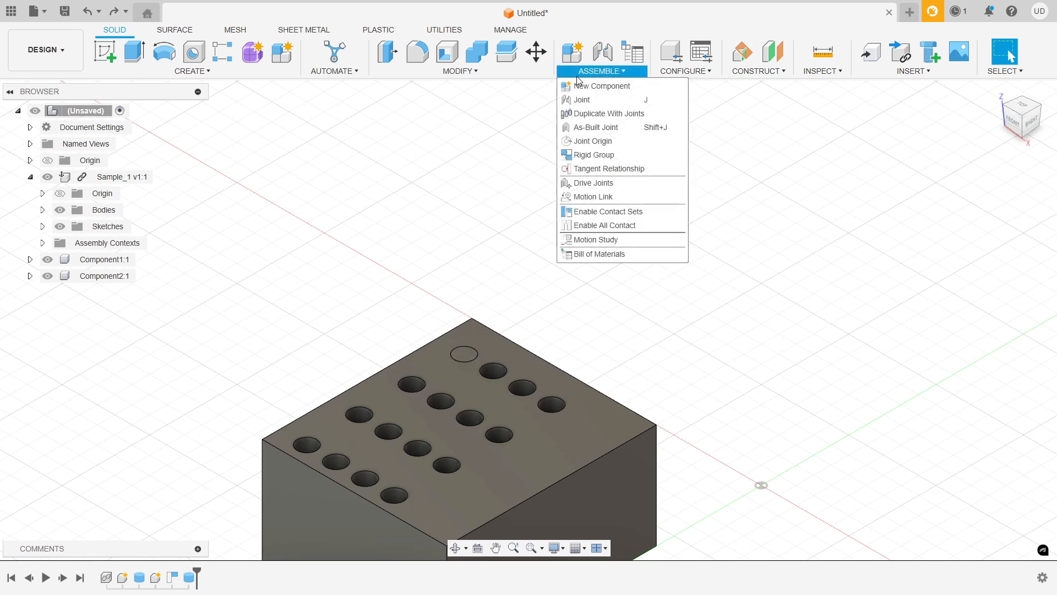
click(596, 128)
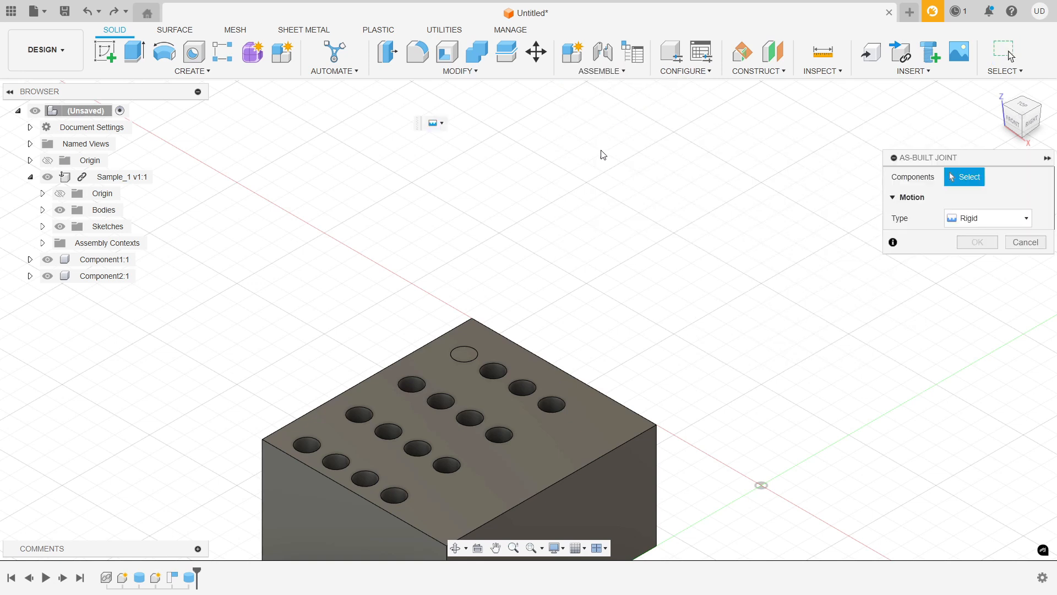
scroll(539, 197, down, 5)
scroll(532, 228, up, 4)
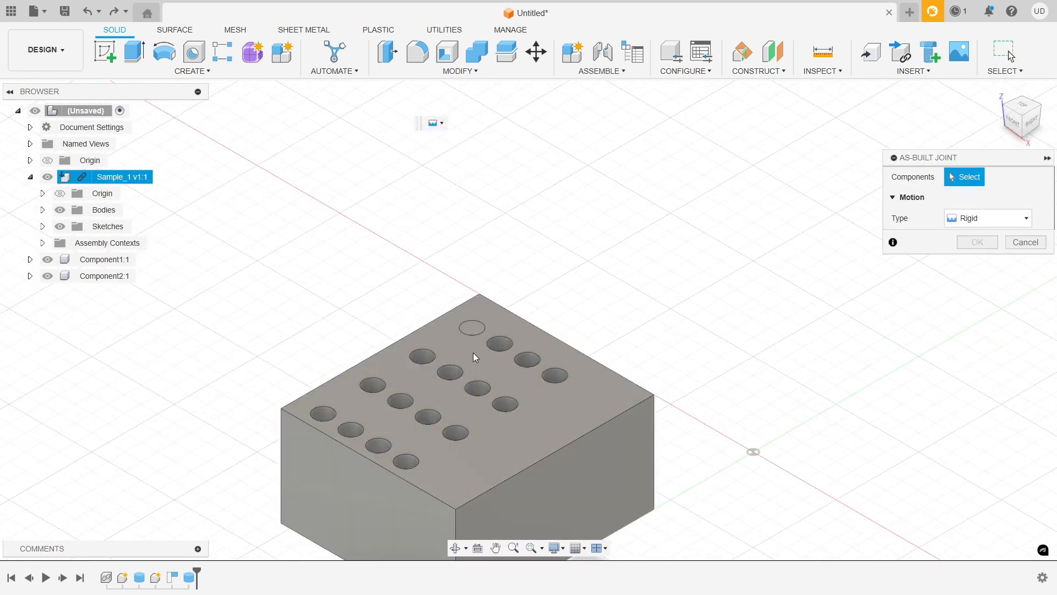
click(481, 324)
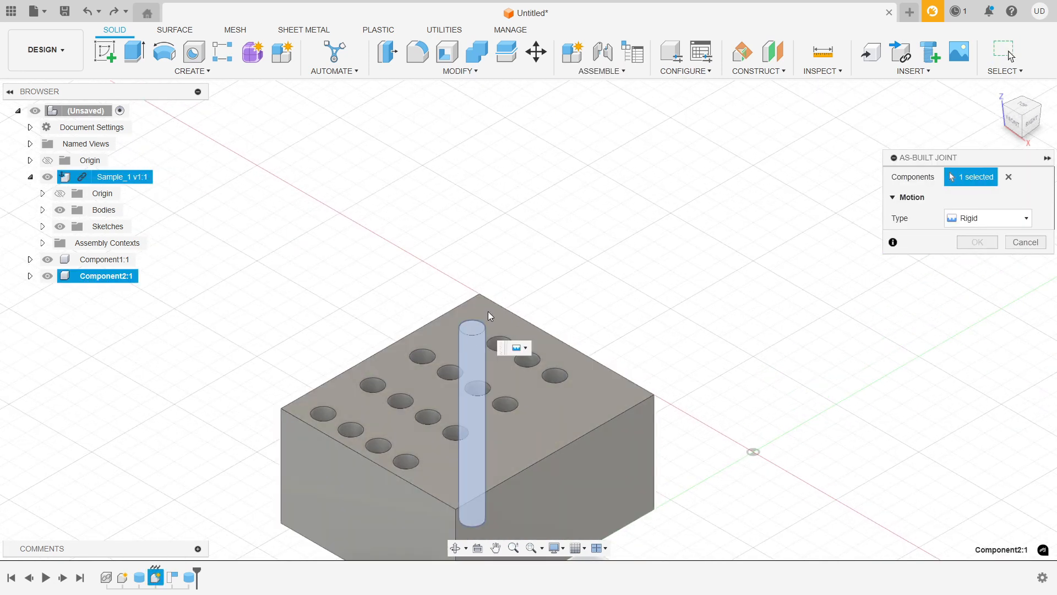
click(488, 311)
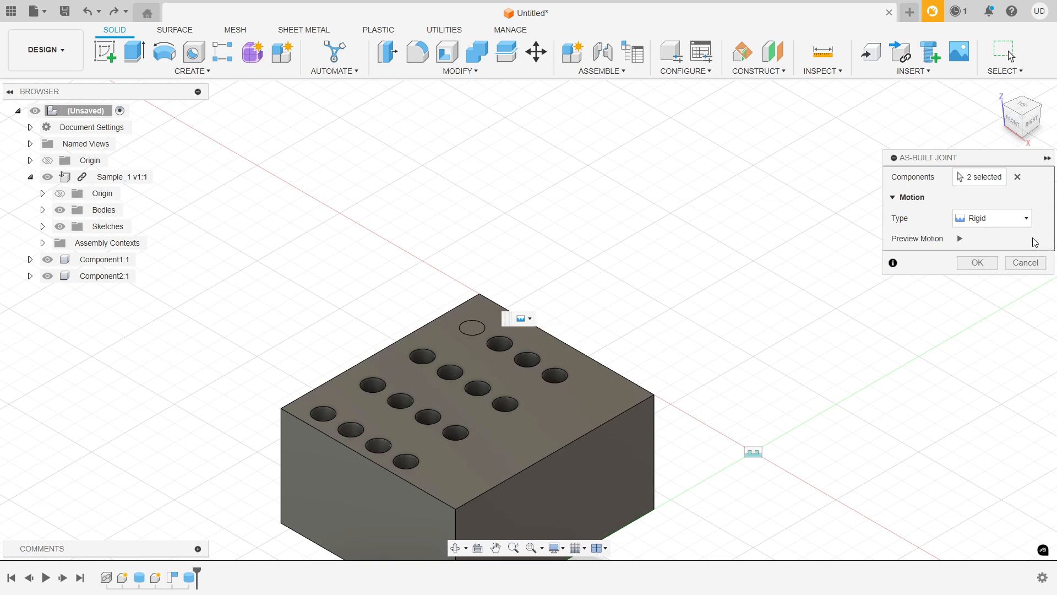
click(1013, 219)
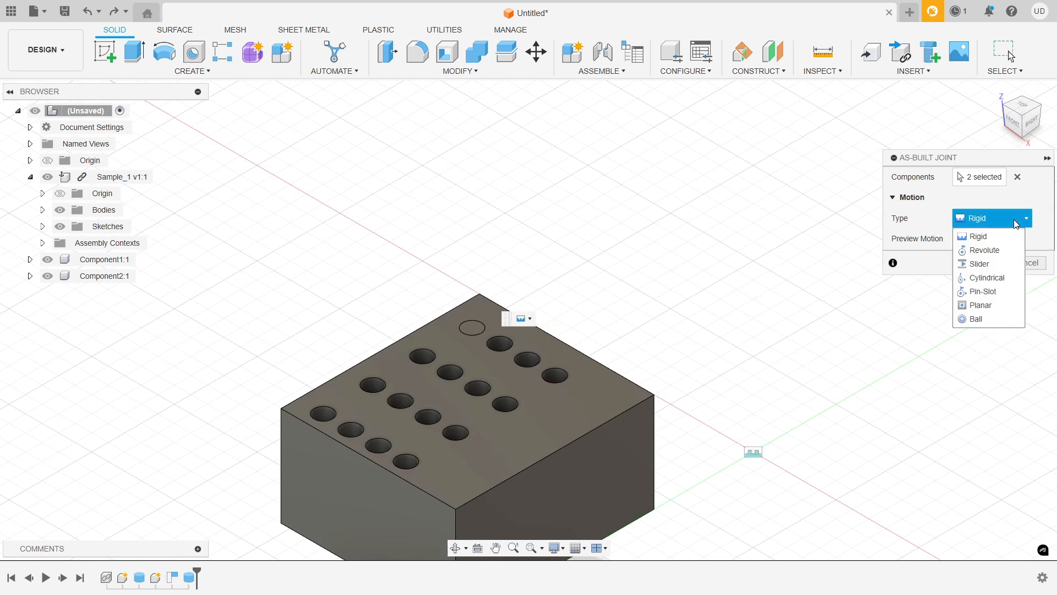
click(996, 265)
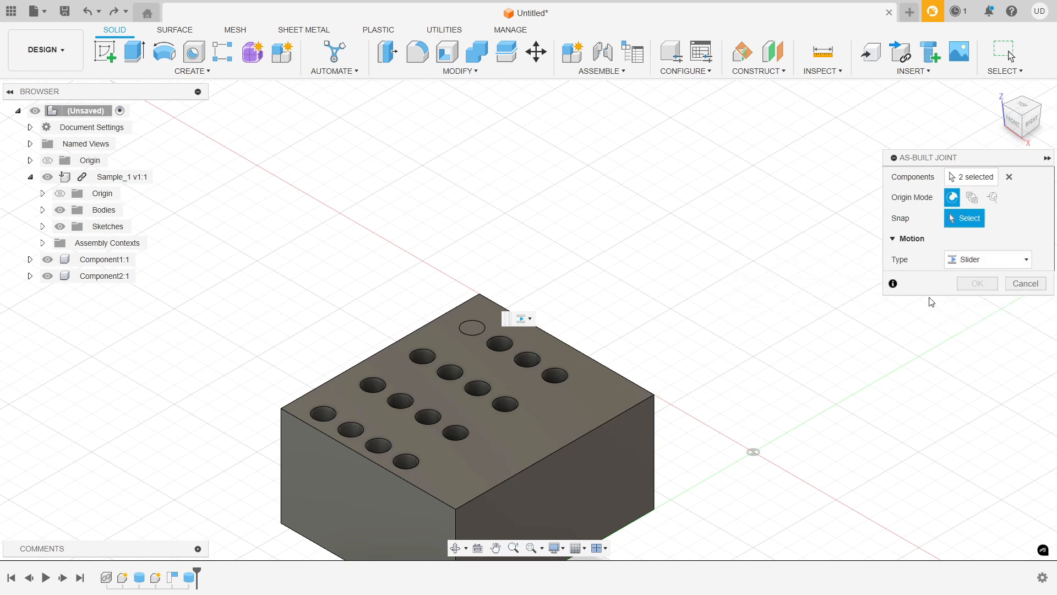
click(474, 334)
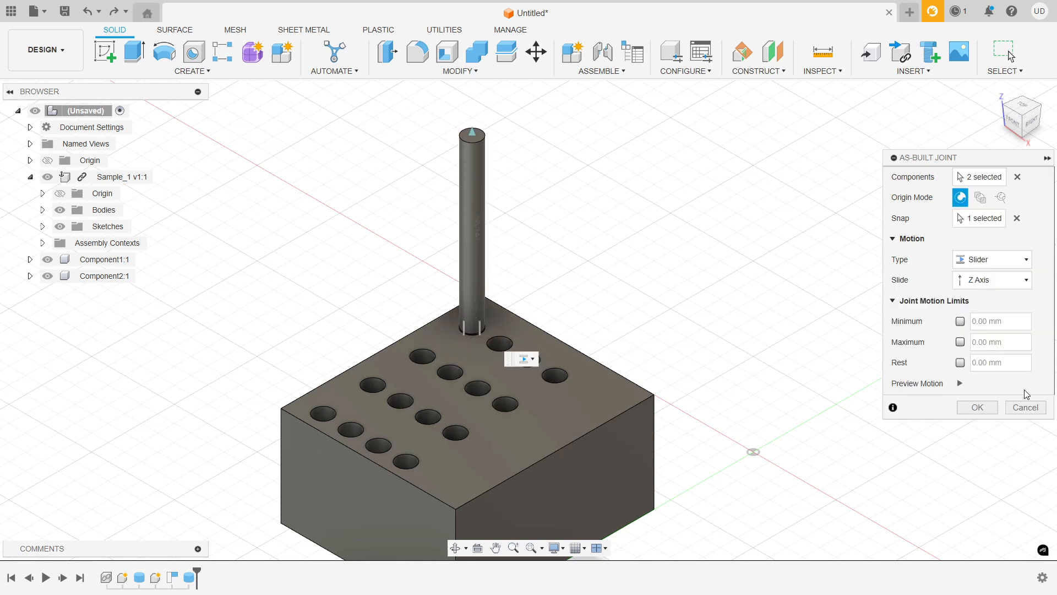
click(979, 408)
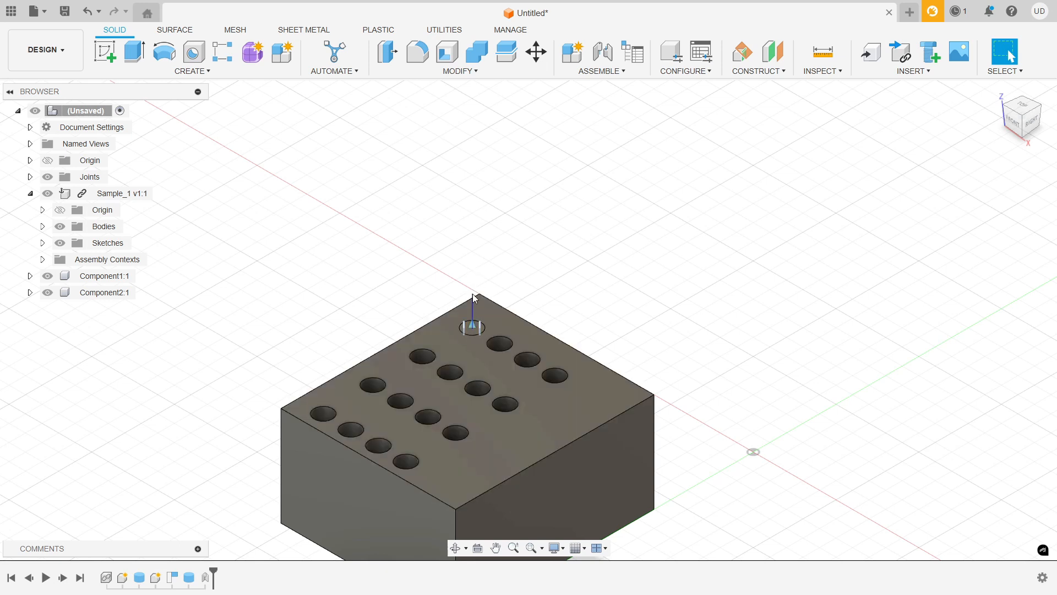
- Slide the jointed pin up out of its hole to test the motion, and undo the move
drag(473, 337, 472, 190)
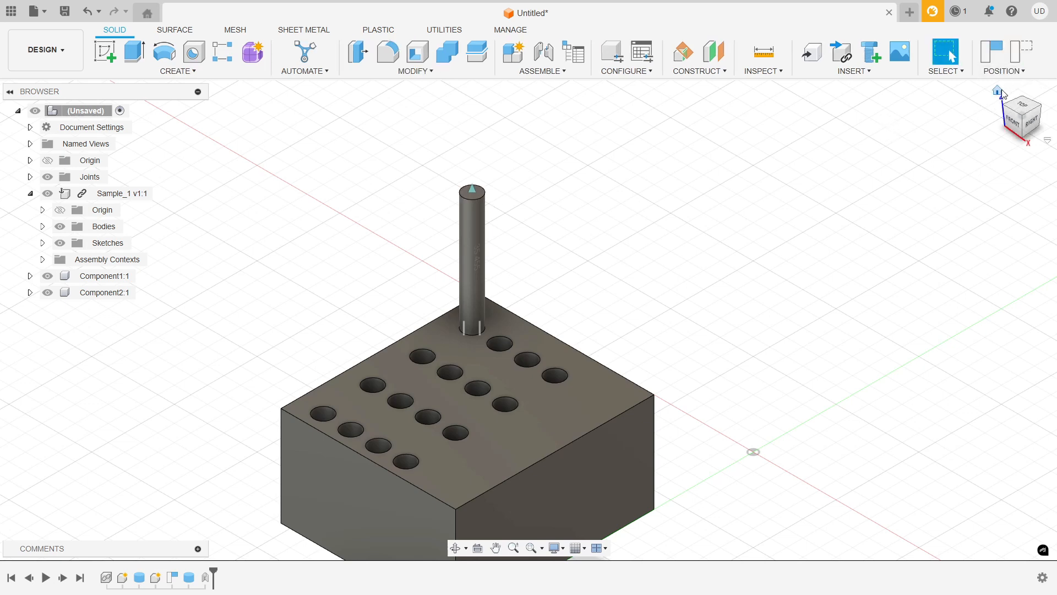
click(998, 90)
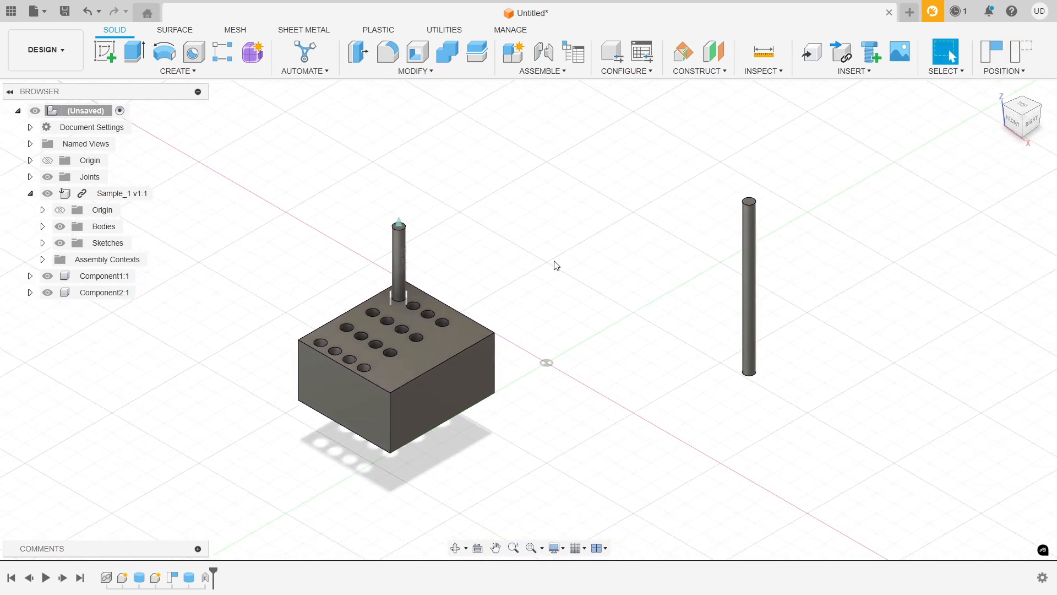
key(ctrl+z)
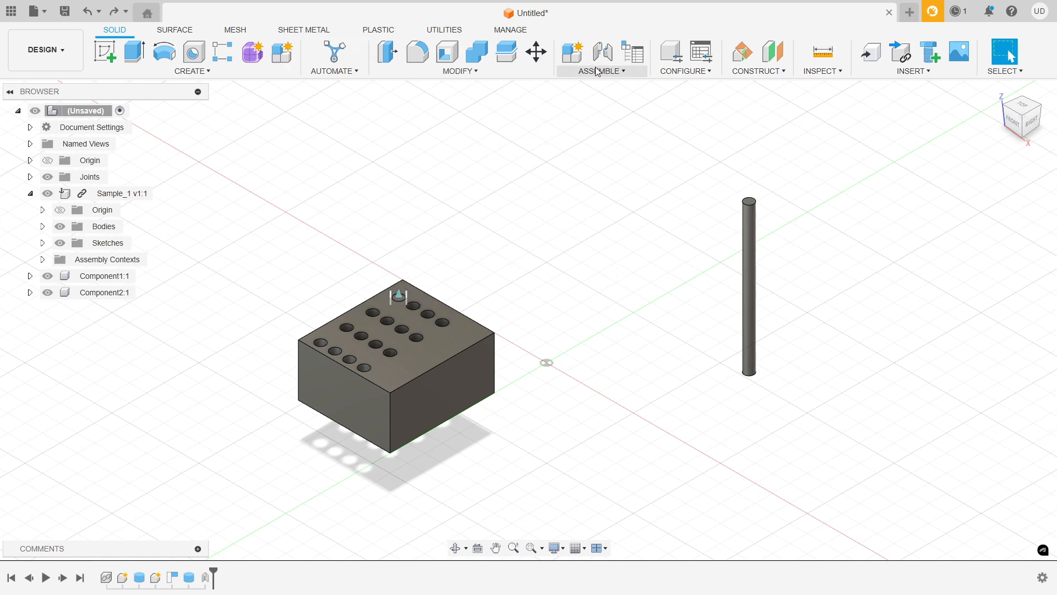
- Move the loose separate pin farther away from the block
drag(746, 252, 852, 336)
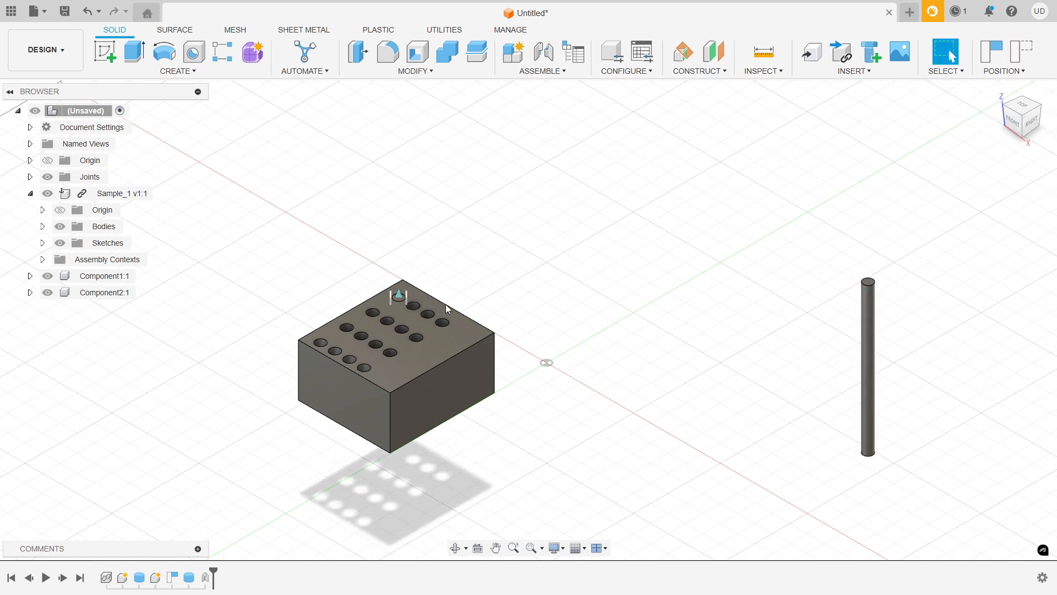
- Lock the loose pin to the block at its current distance with a Rigid as-built joint
click(400, 298)
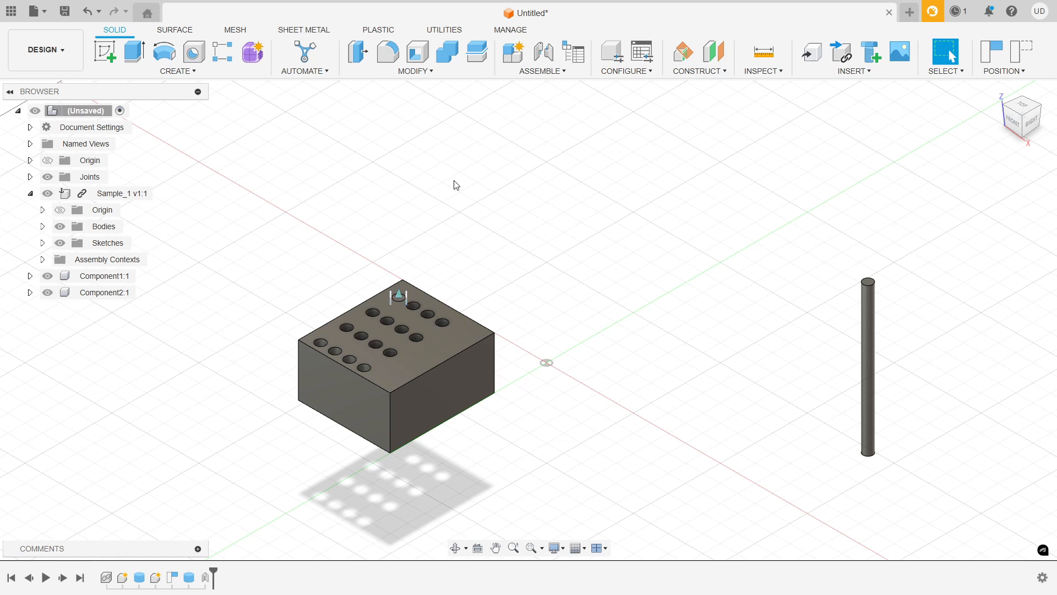
click(558, 72)
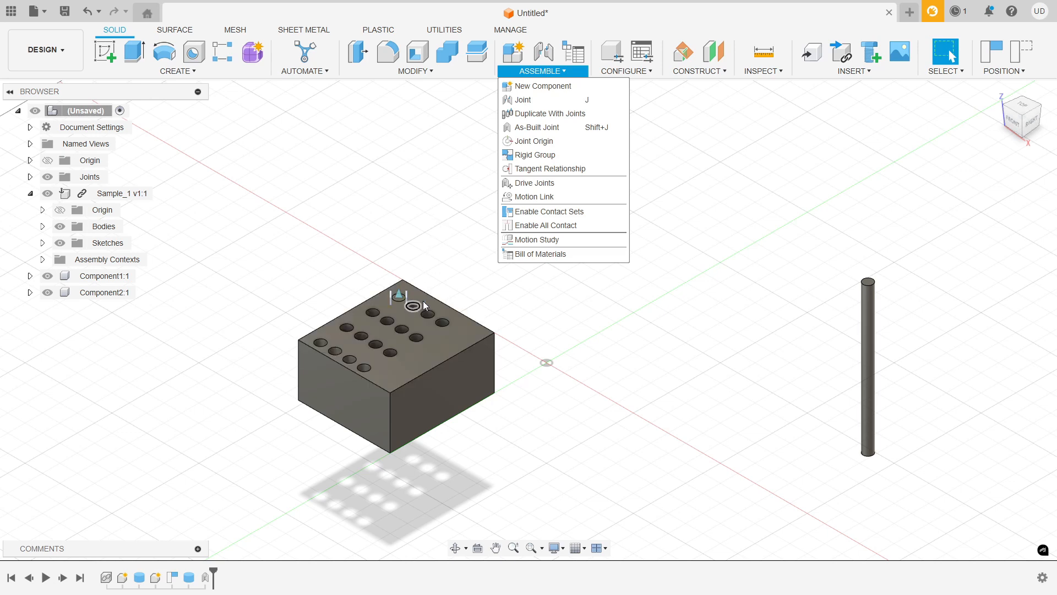
click(540, 128)
click(868, 298)
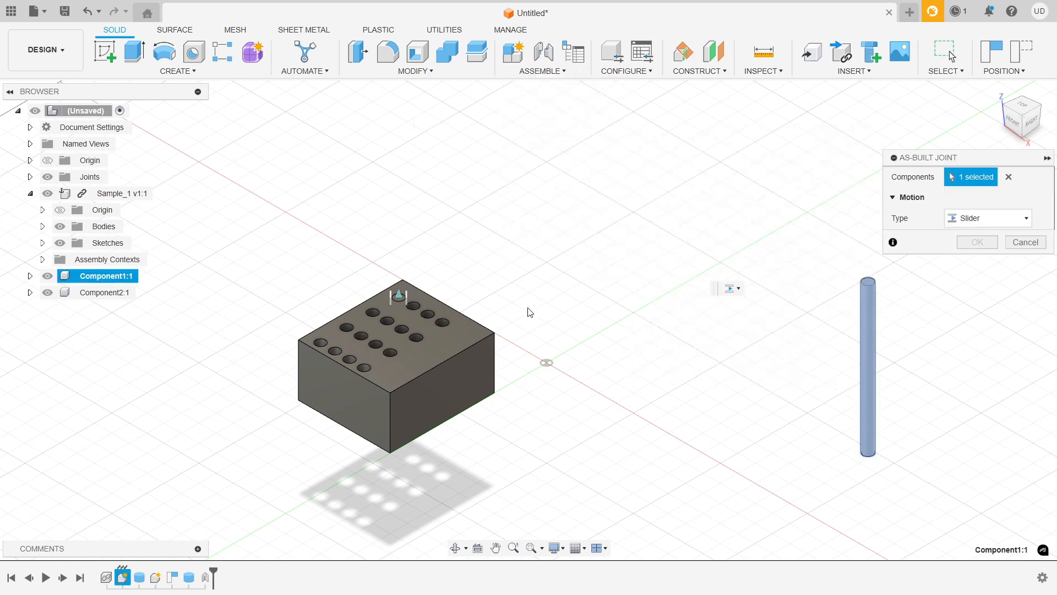
click(384, 410)
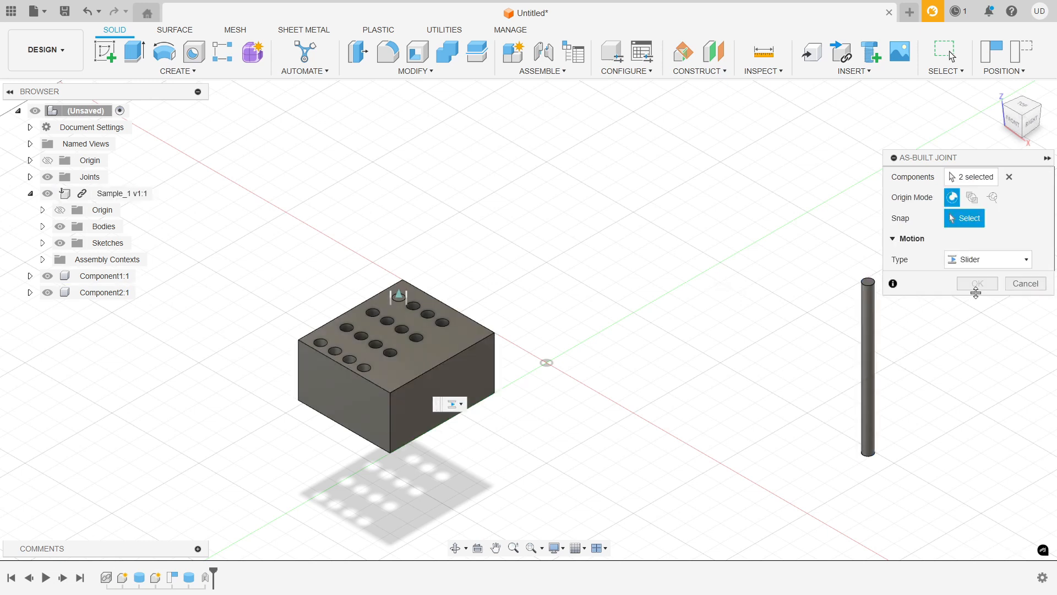
click(982, 259)
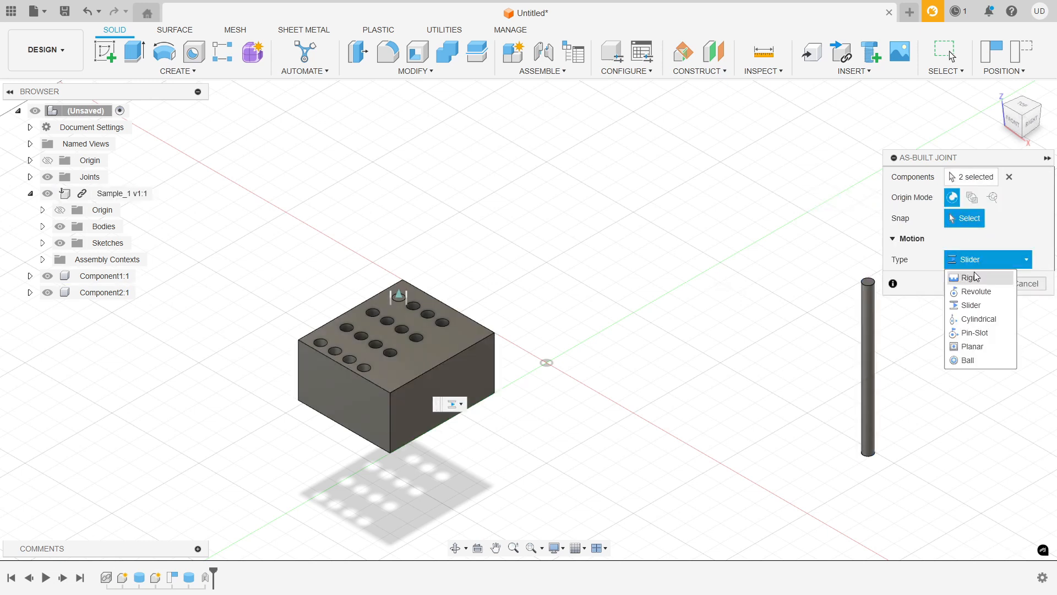
click(975, 277)
click(976, 264)
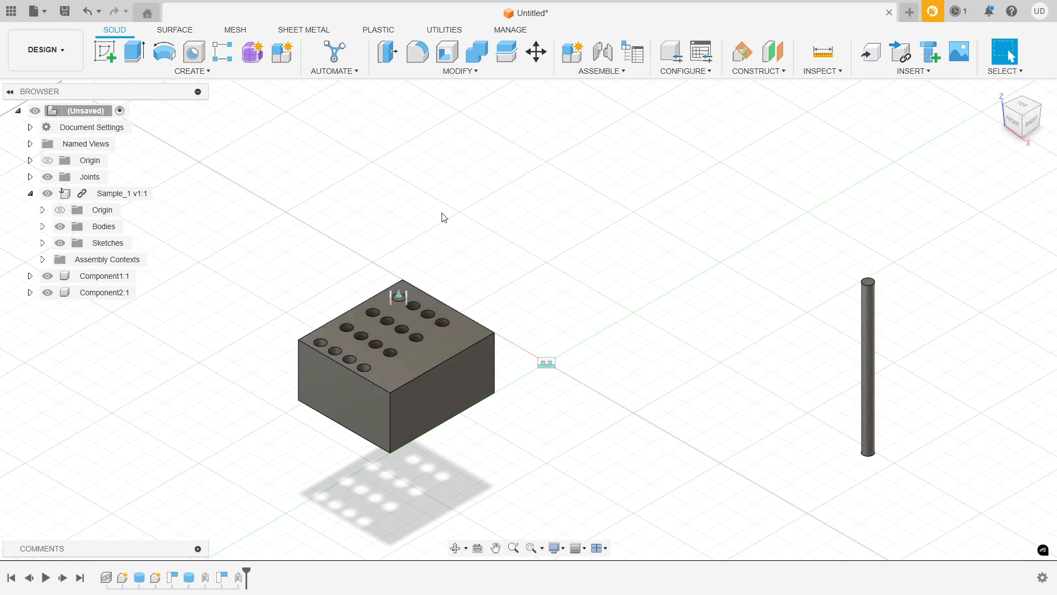
- Delete the rigid as-built joint from the history and move the freed pin closer to the block
scroll(407, 311, up, 4)
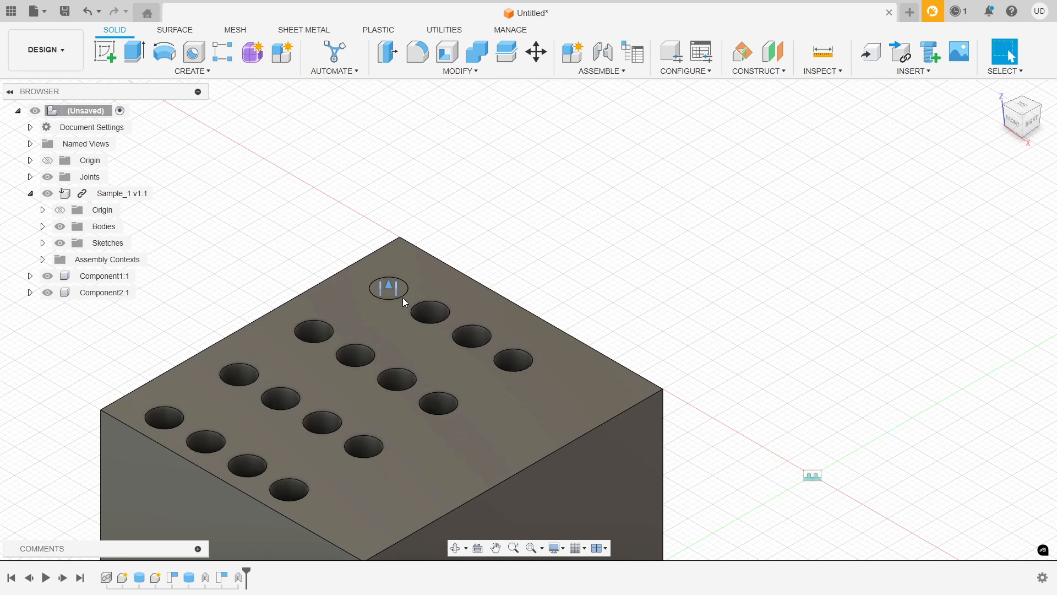
scroll(404, 300, down, 2)
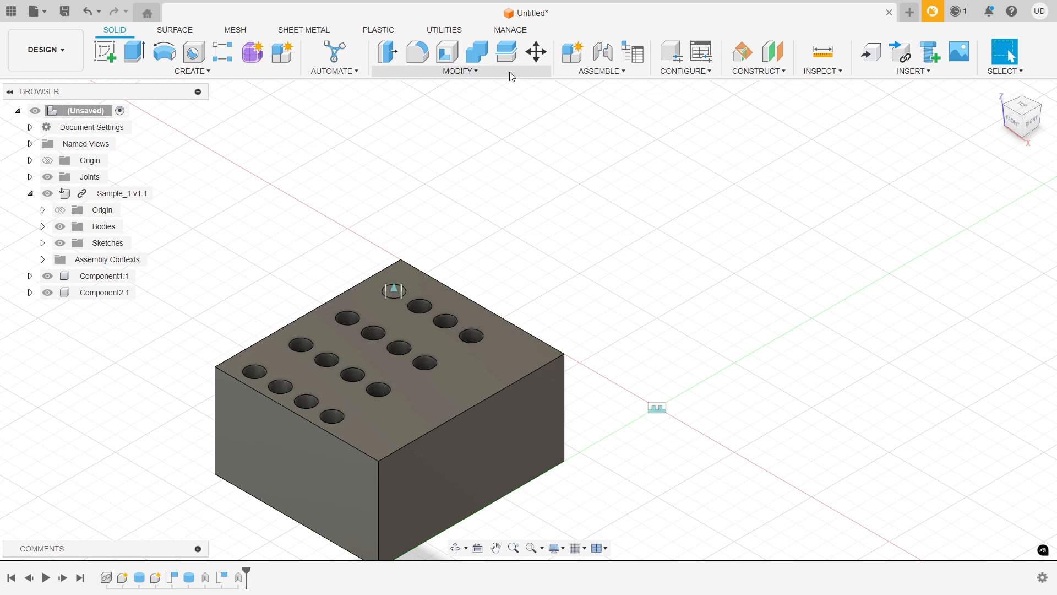
scroll(467, 157, down, 2)
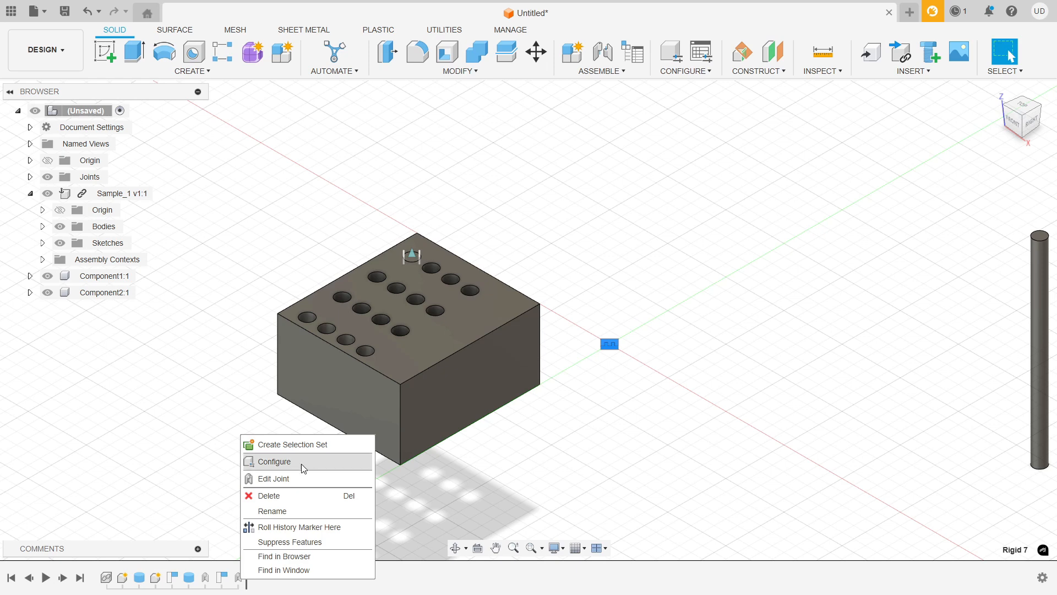
click(278, 496)
drag(1042, 294, 717, 298)
- Add a Slider as-built joint between the separate pin and the block, snapped at the pin's top and sliding along the Z axis
click(559, 71)
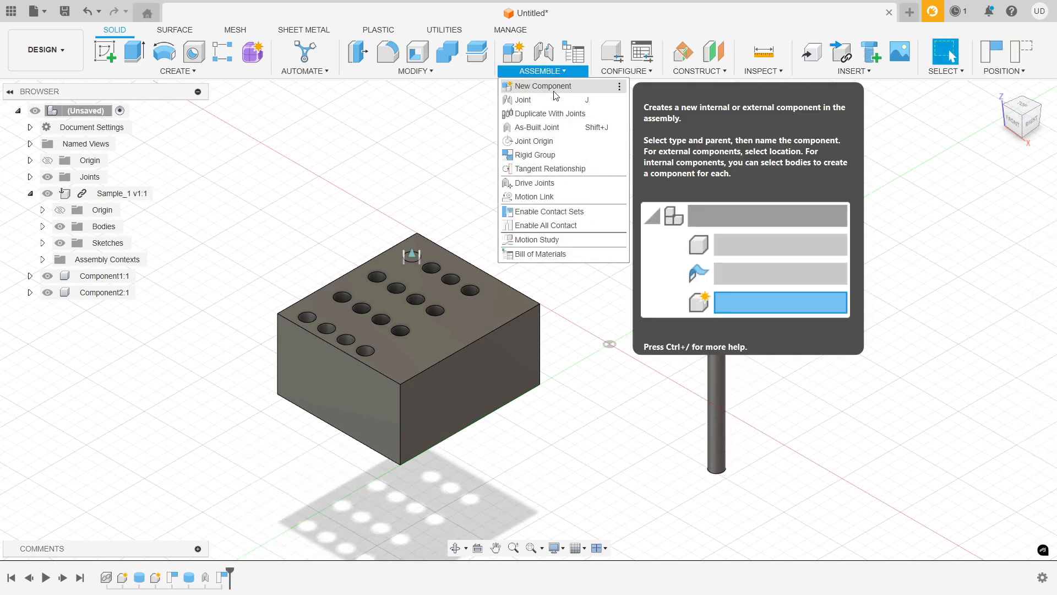
click(558, 128)
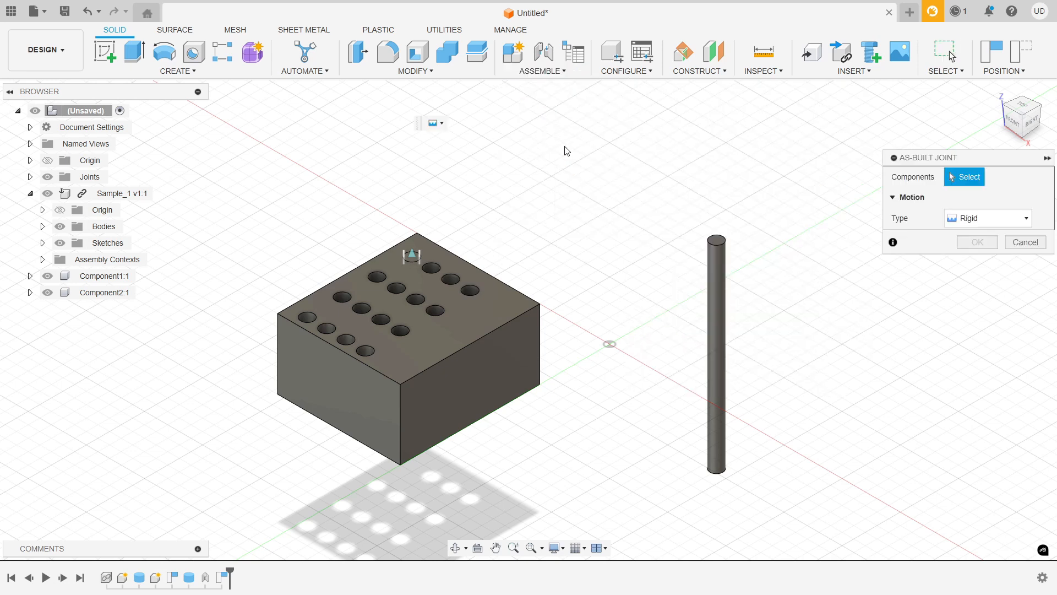
click(716, 282)
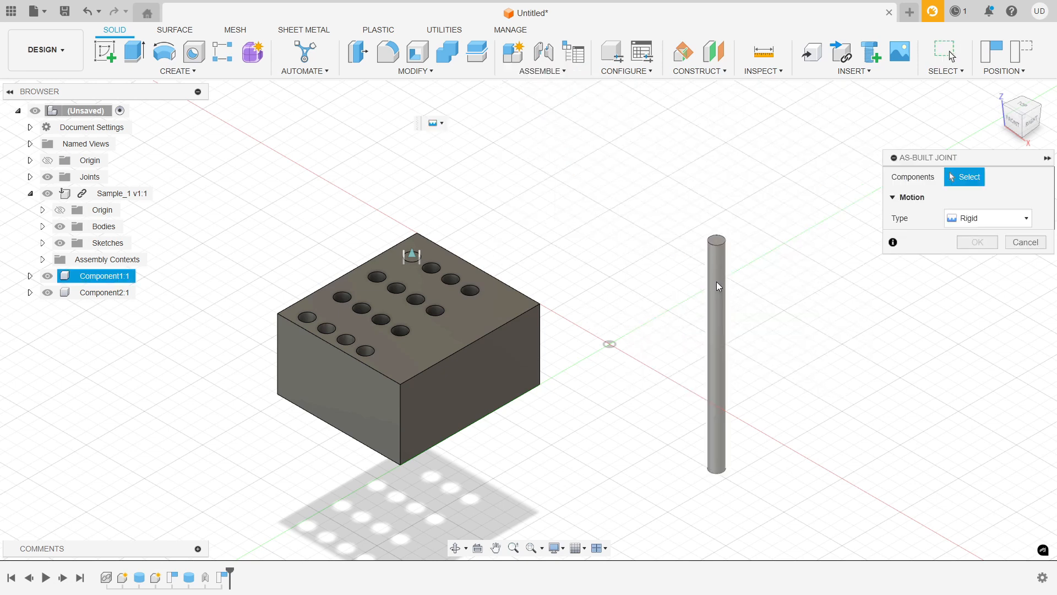
click(497, 366)
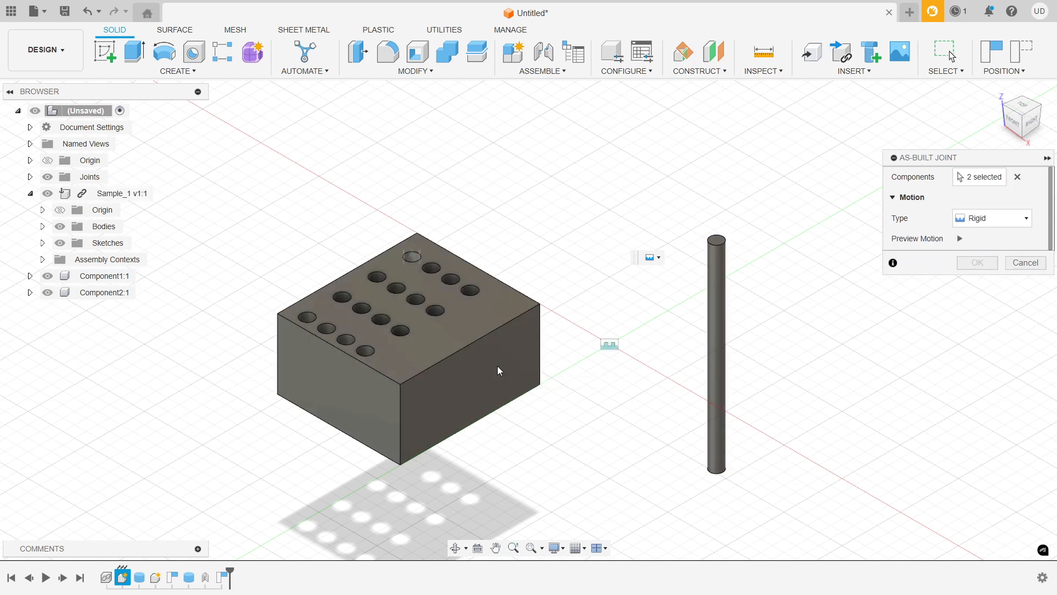
click(1000, 217)
click(991, 265)
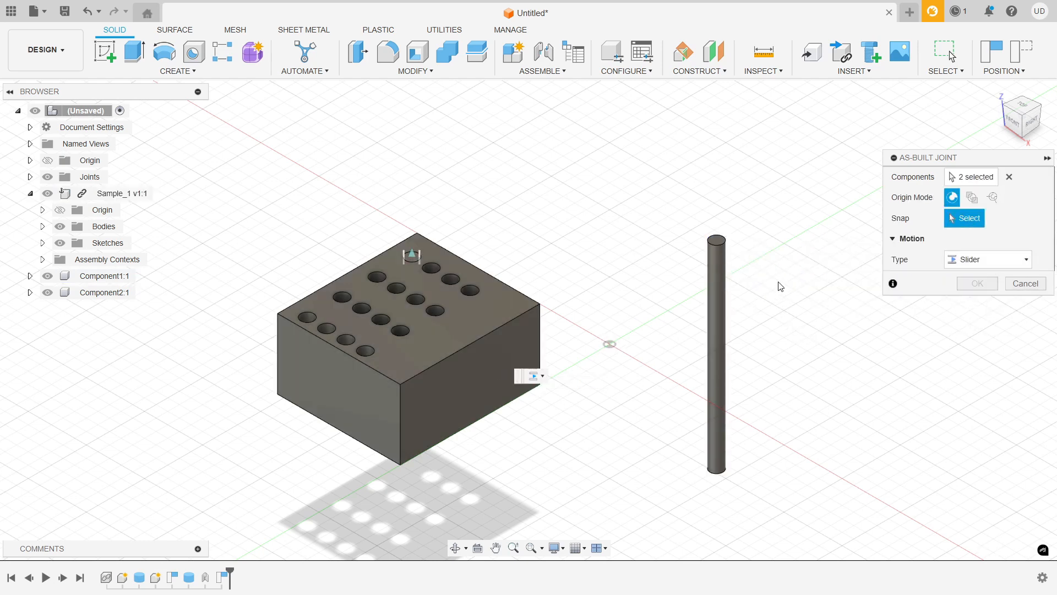
click(716, 243)
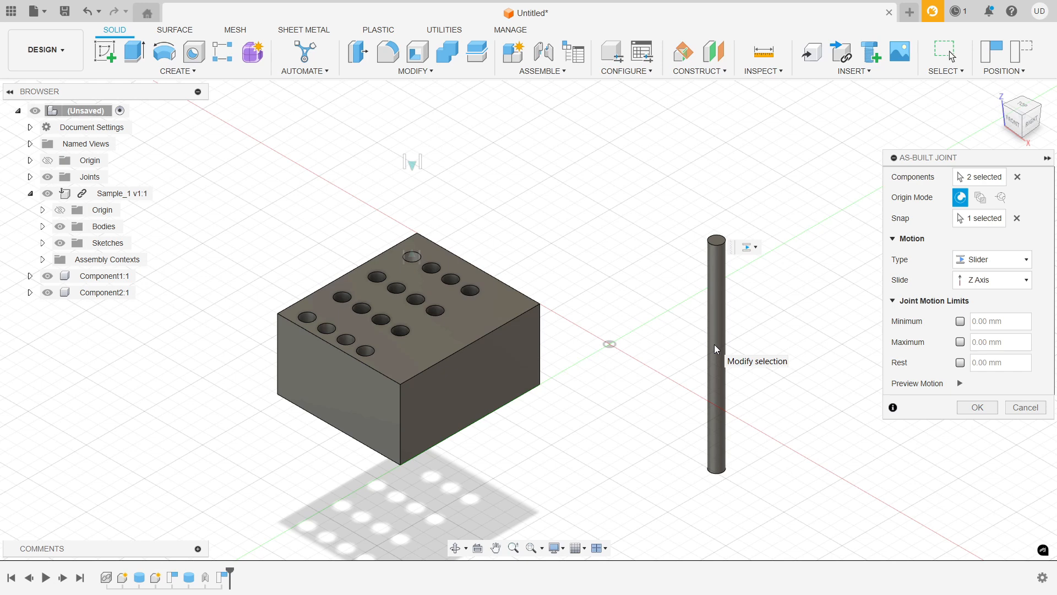
click(977, 408)
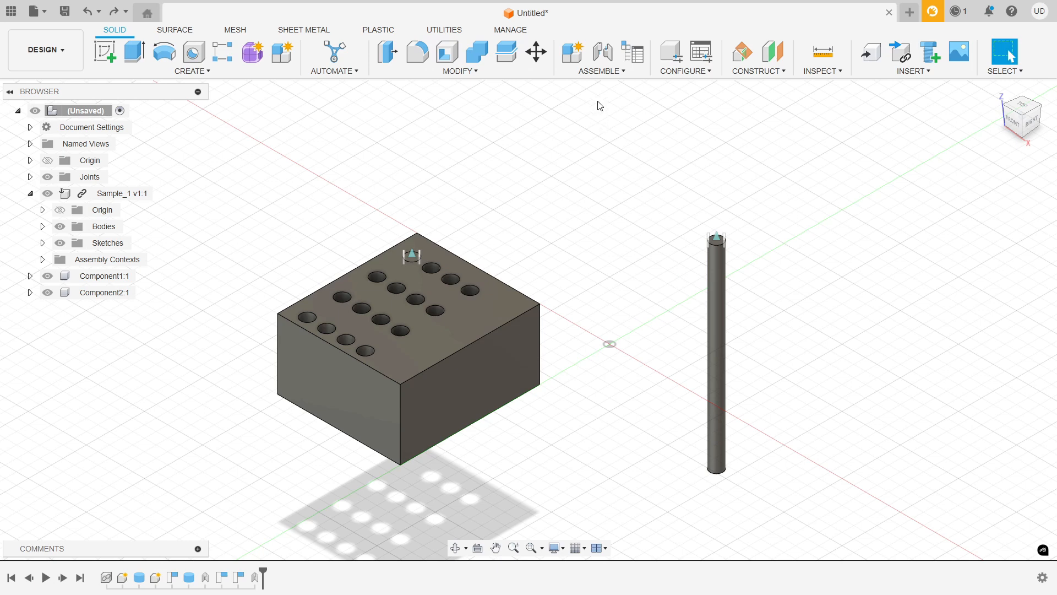
- Delete the slider as-built joint between the separate pin and the block
click(600, 71)
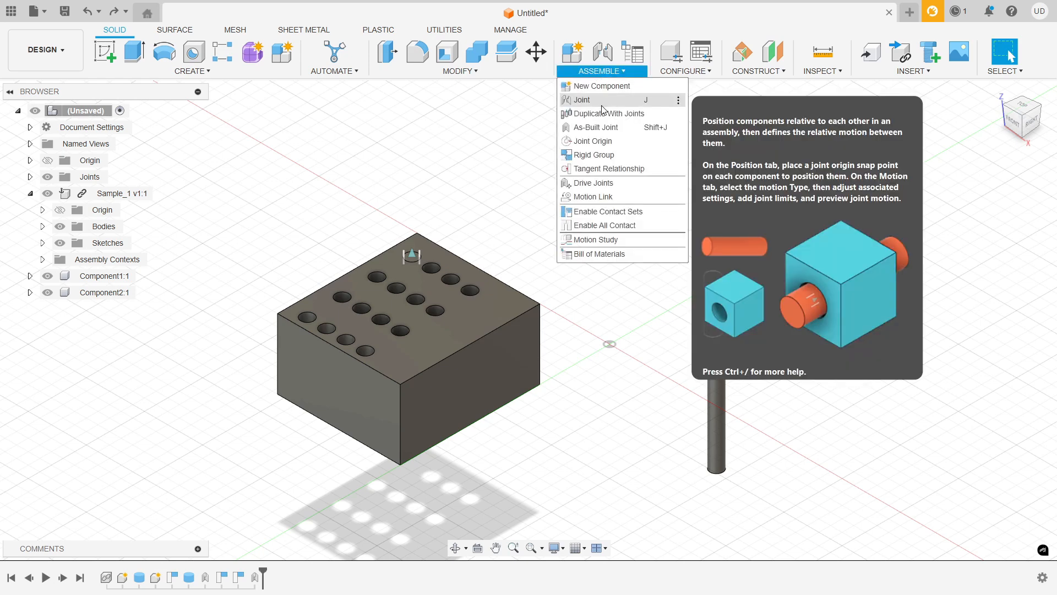
click(258, 577)
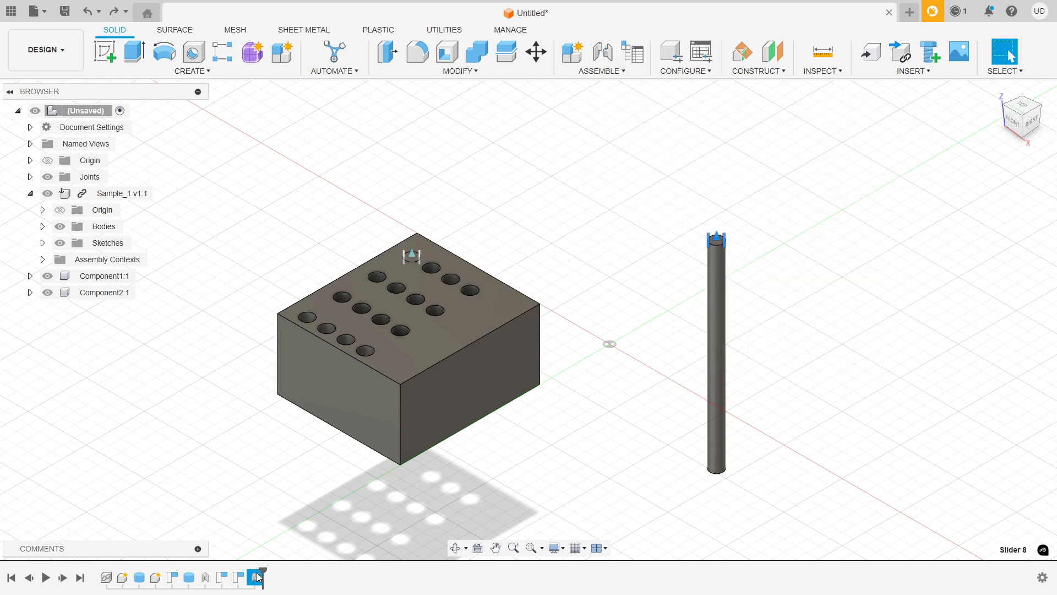
right_click(259, 578)
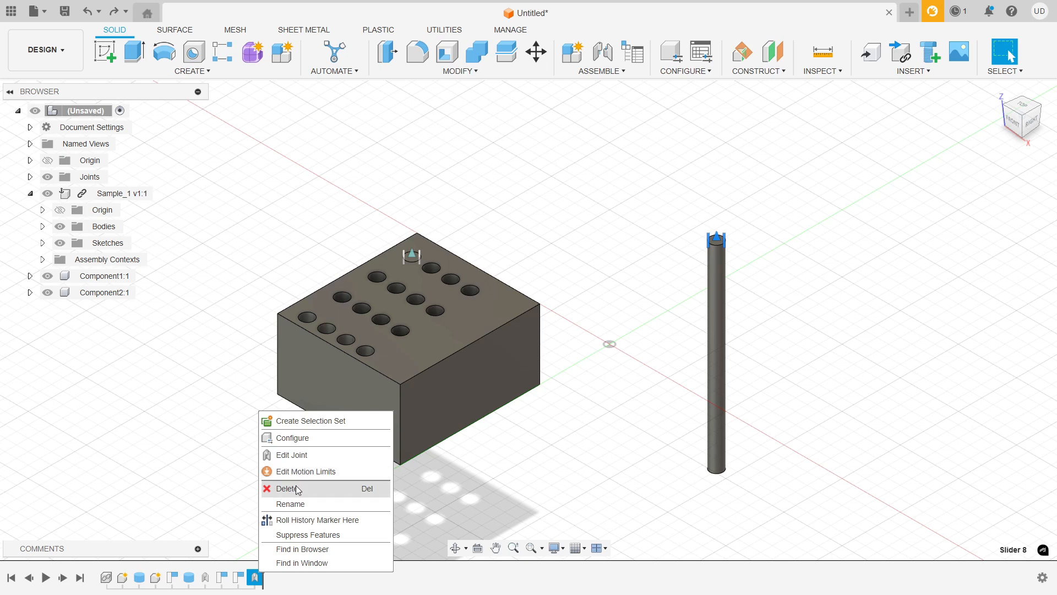
click(297, 490)
- Connect the separate pin's top to the third hole in the inserted pin's row with a regular Slider joint, and undo it
click(615, 73)
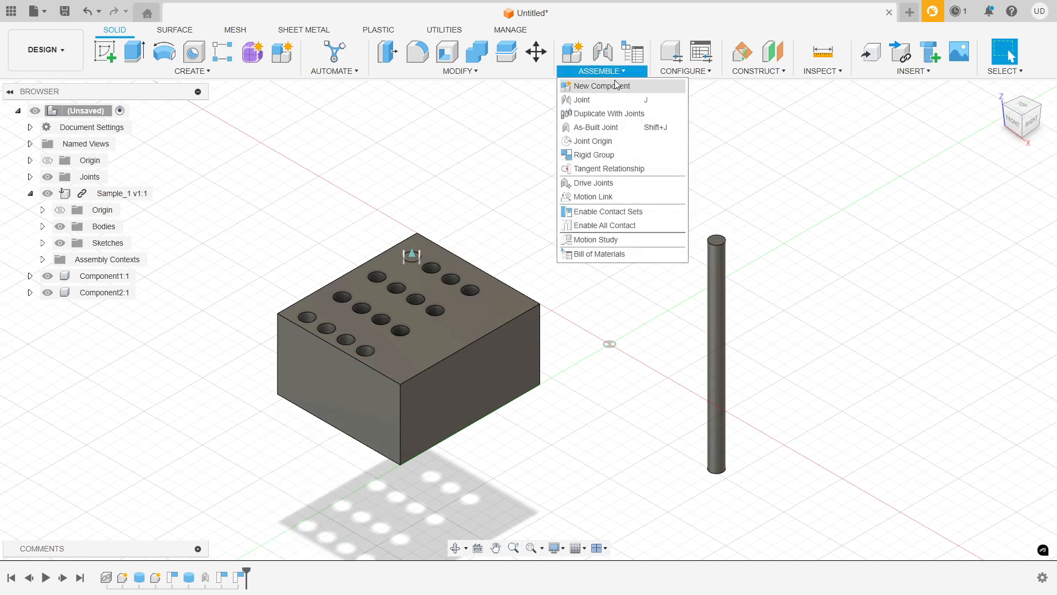
click(616, 101)
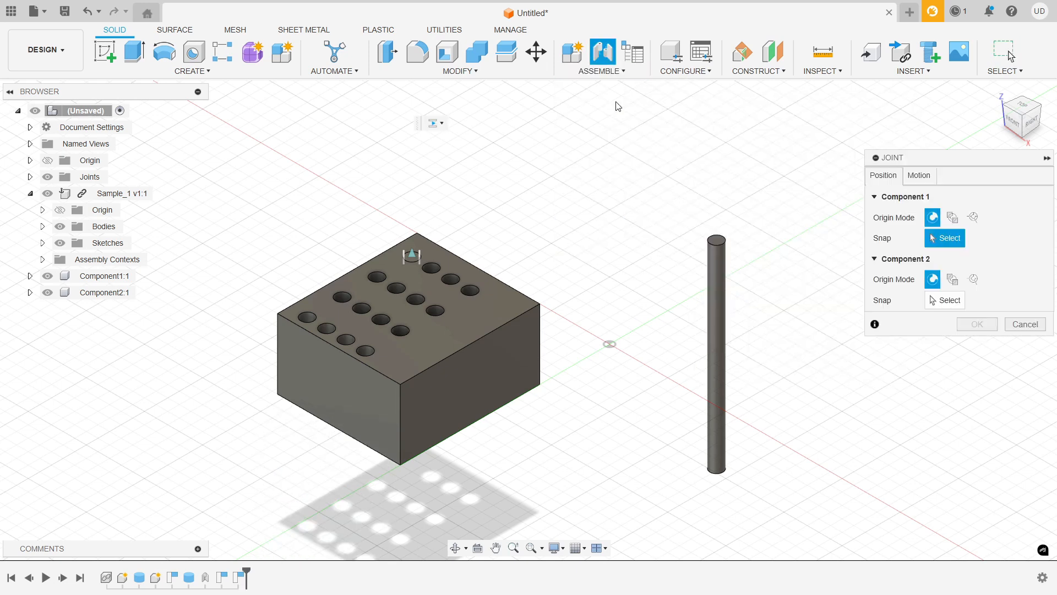
click(919, 176)
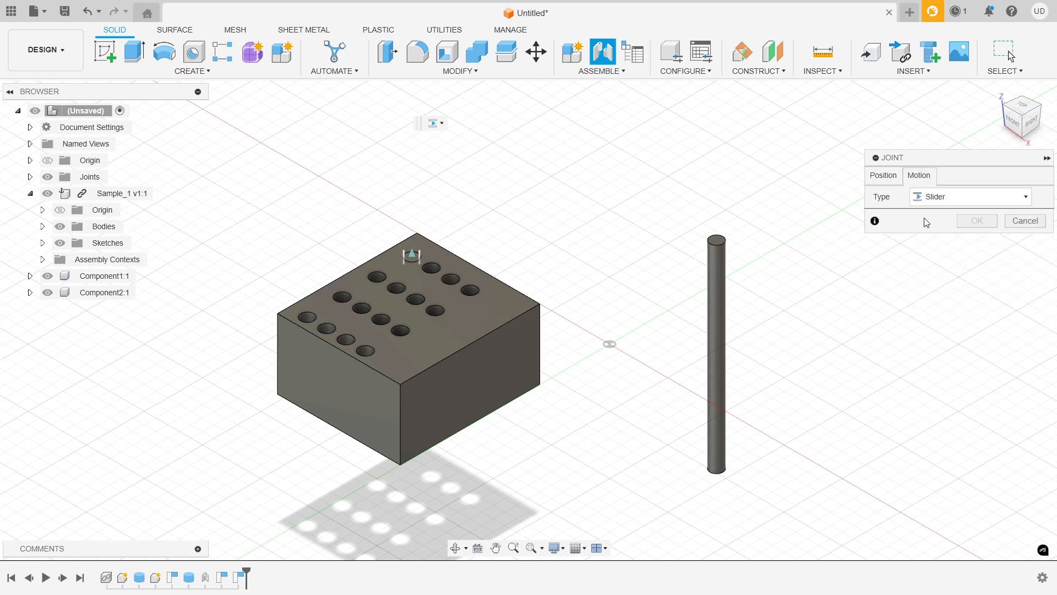
click(719, 248)
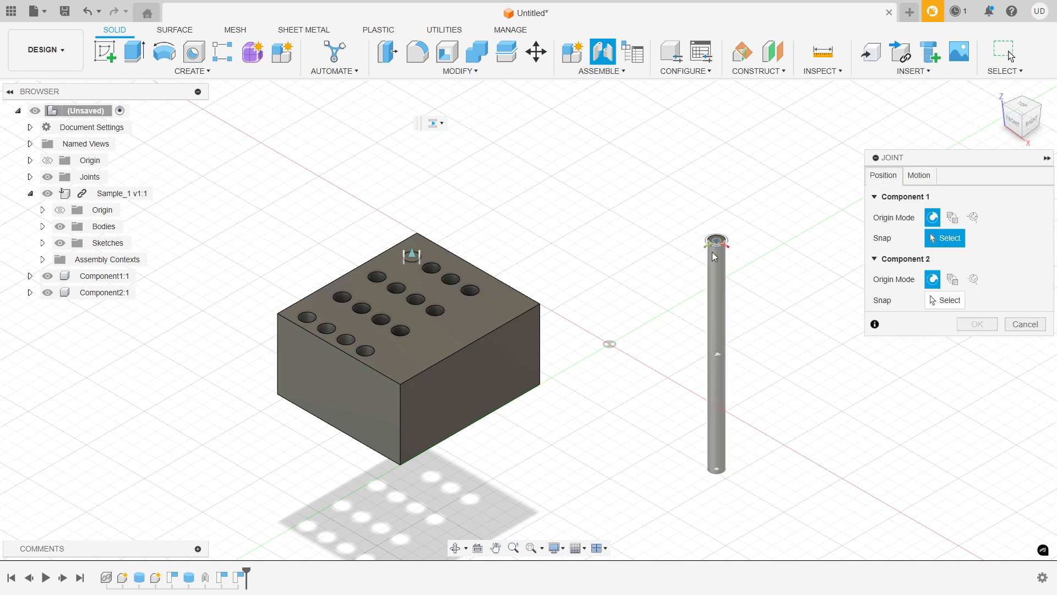
click(448, 282)
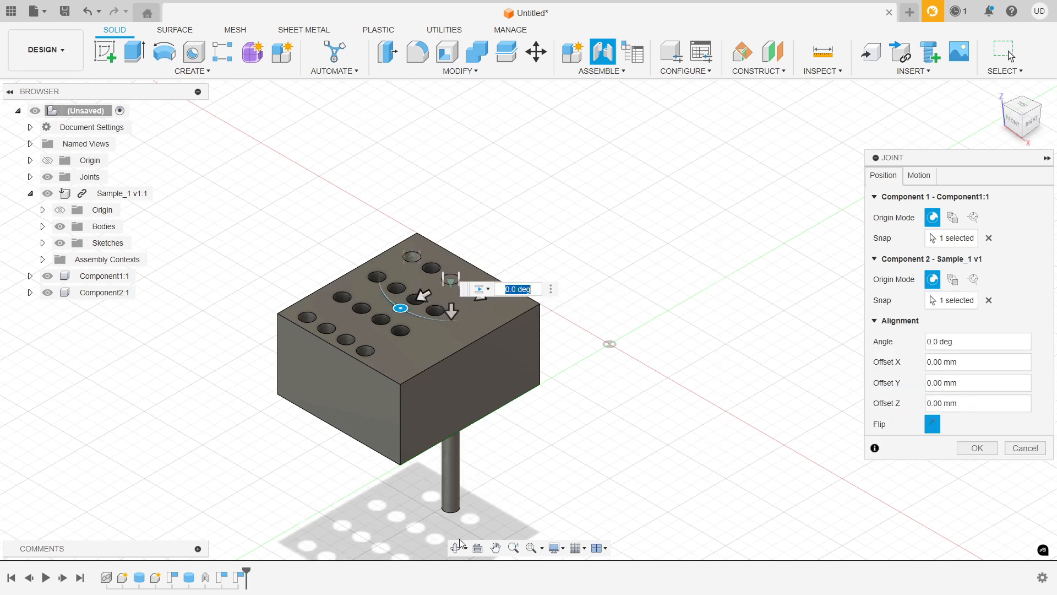
click(977, 448)
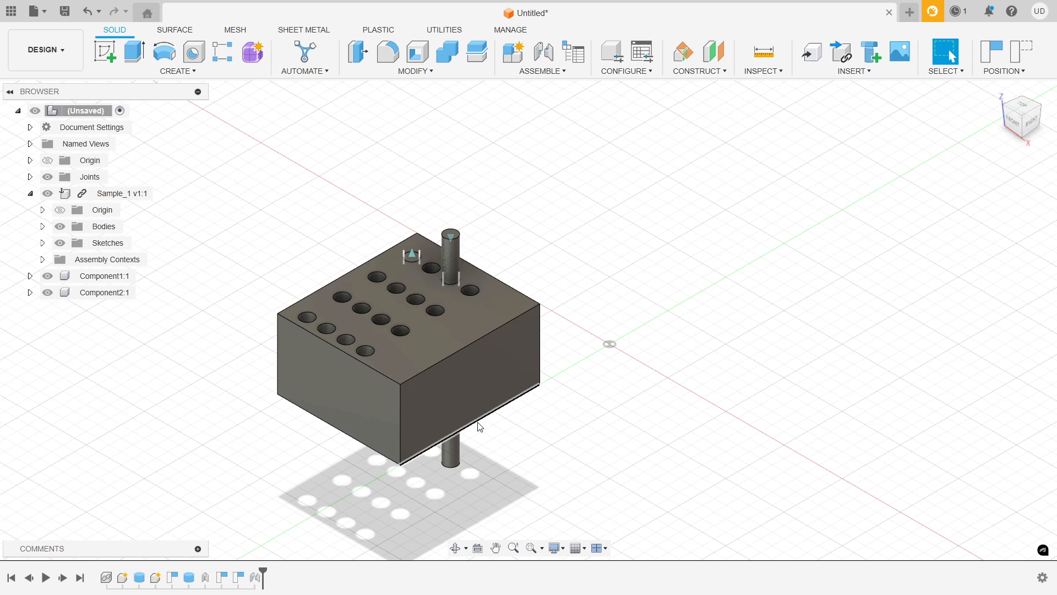
key(ctrl+z)
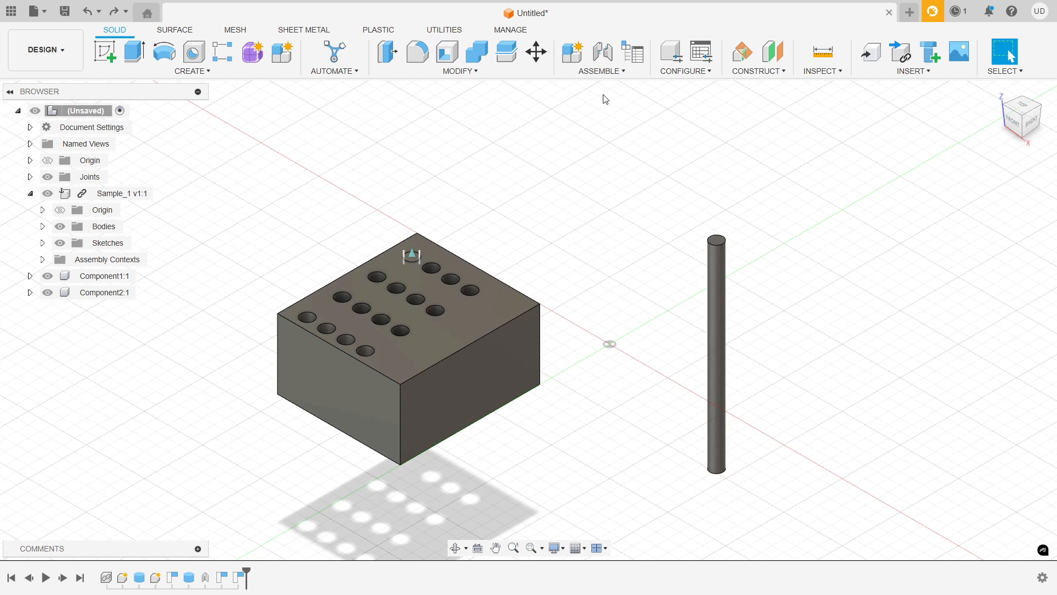
- Move the loose pin right beside the block without any joint
mouse_move(617, 72)
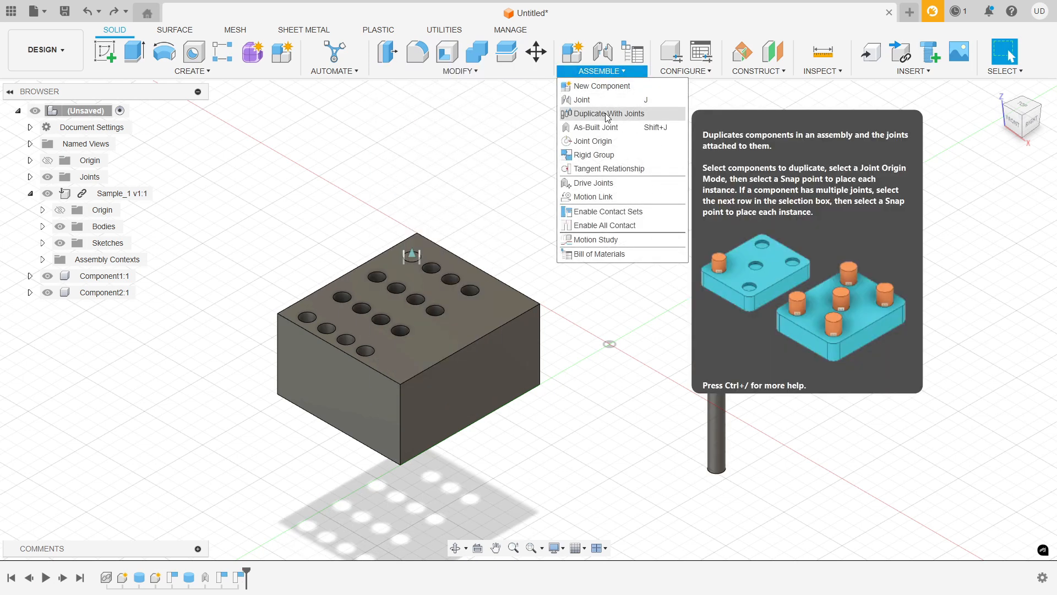
click(609, 114)
key(Escape)
drag(718, 325, 592, 223)
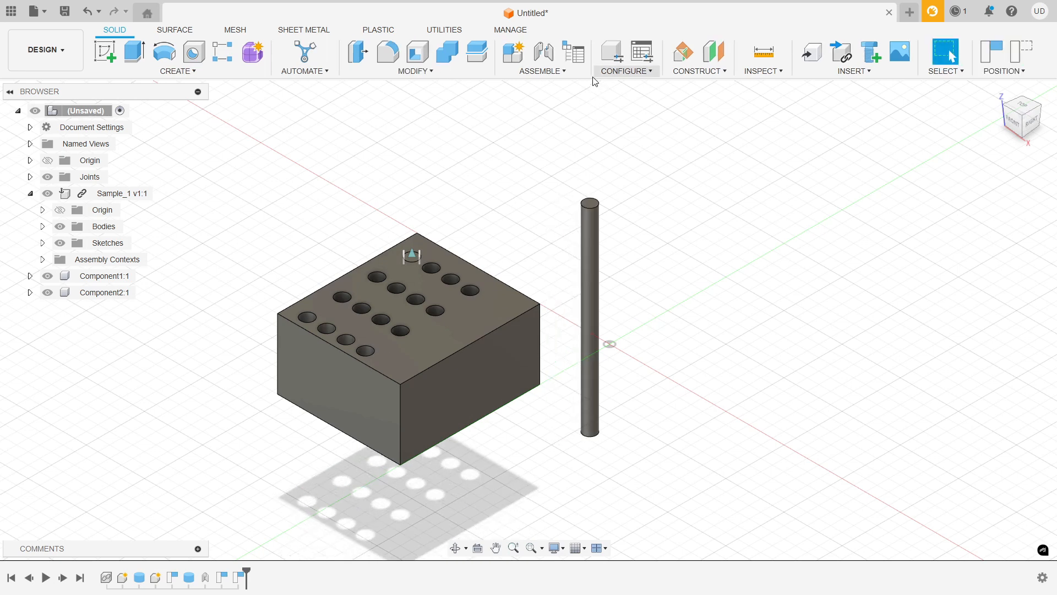
- Try Rigid and Slider motion types in an as-built joint between the loose pin and the block, and cancel it
mouse_move(556, 71)
click(551, 127)
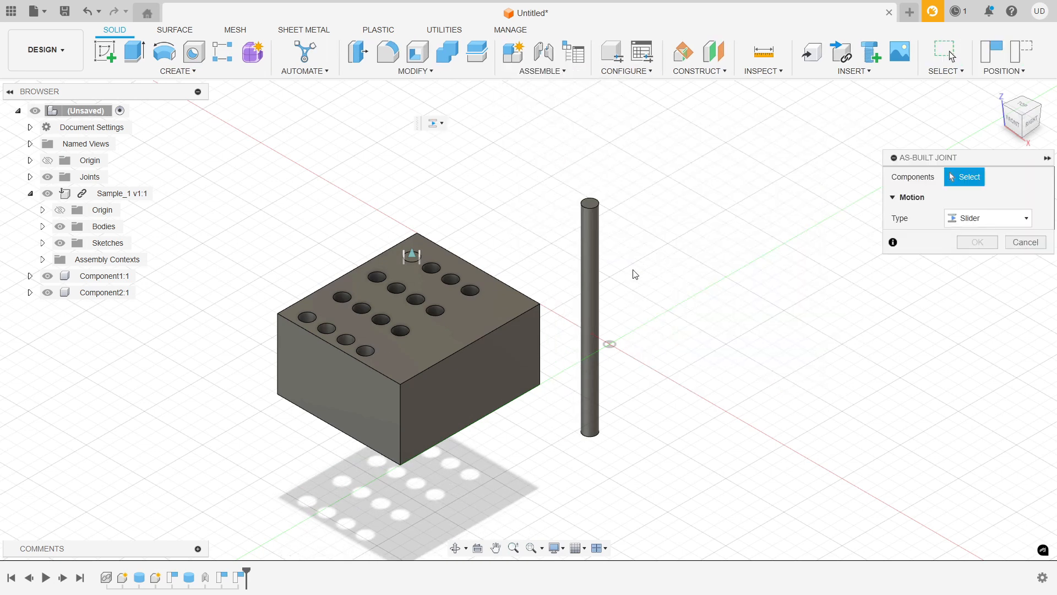
click(589, 252)
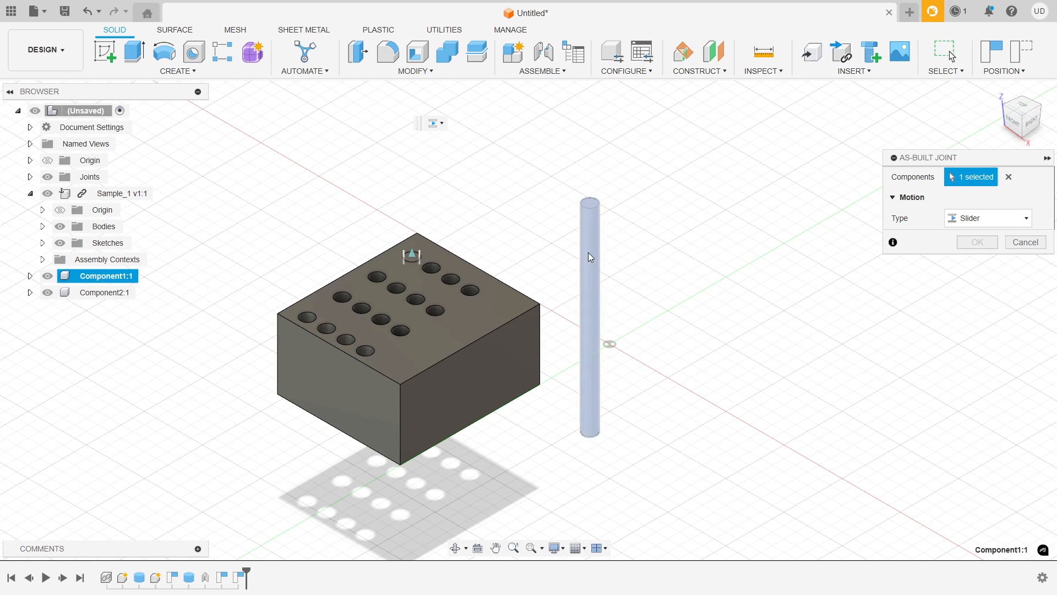
click(458, 324)
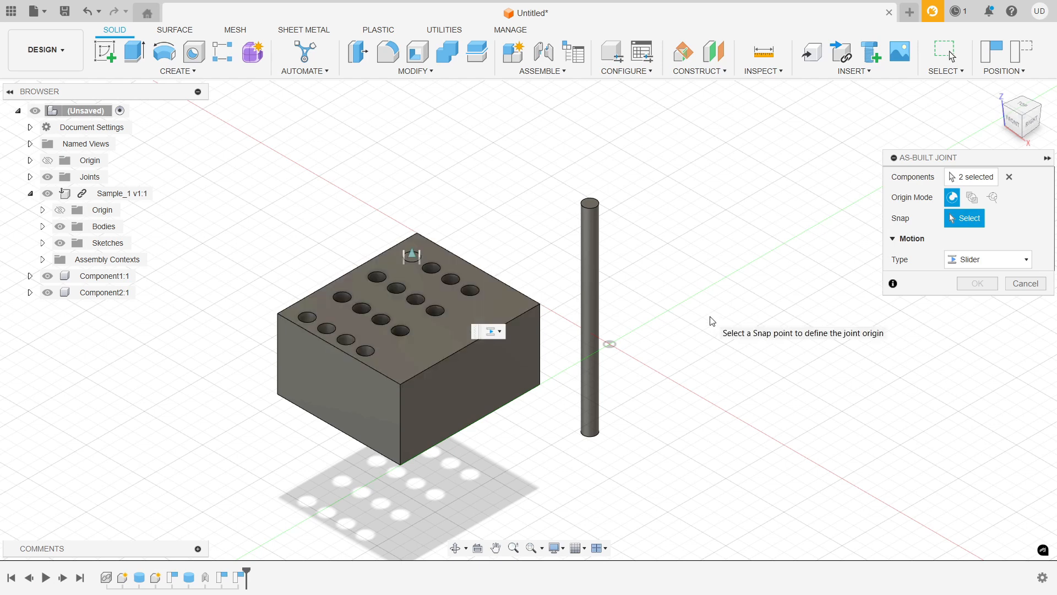
click(986, 259)
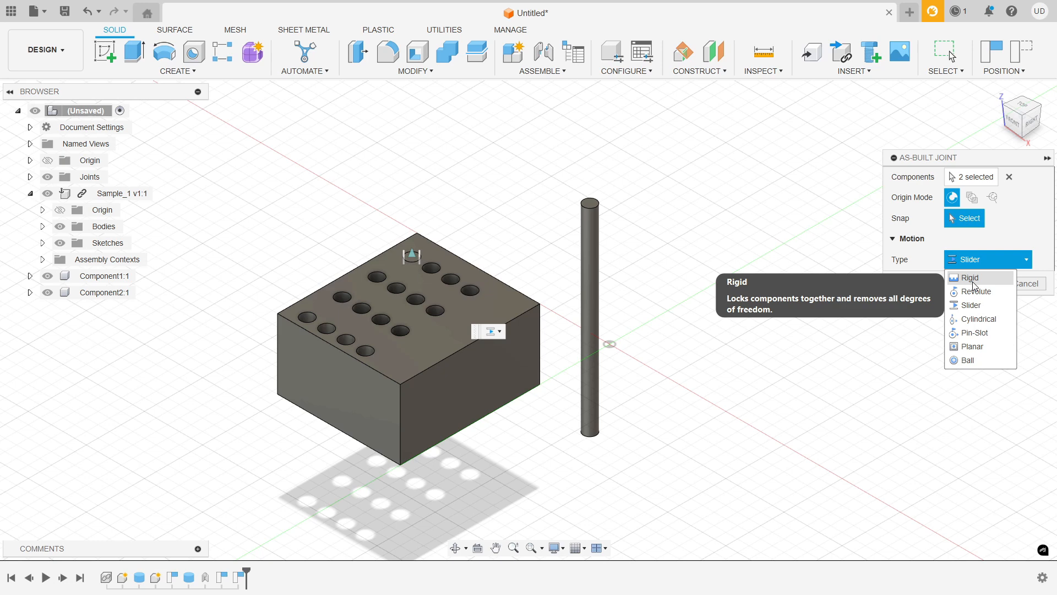
click(971, 278)
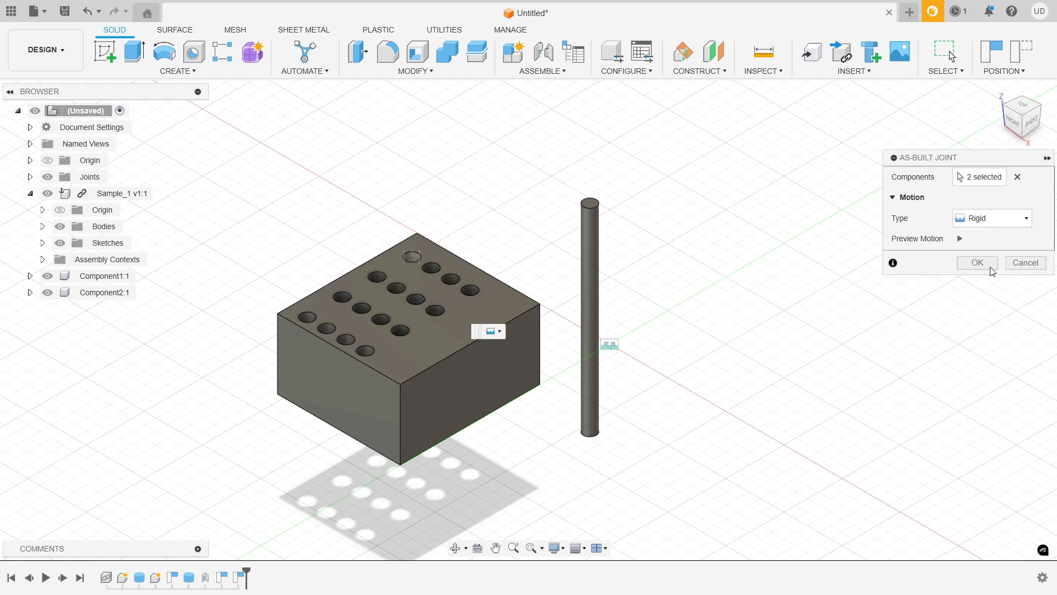
click(987, 217)
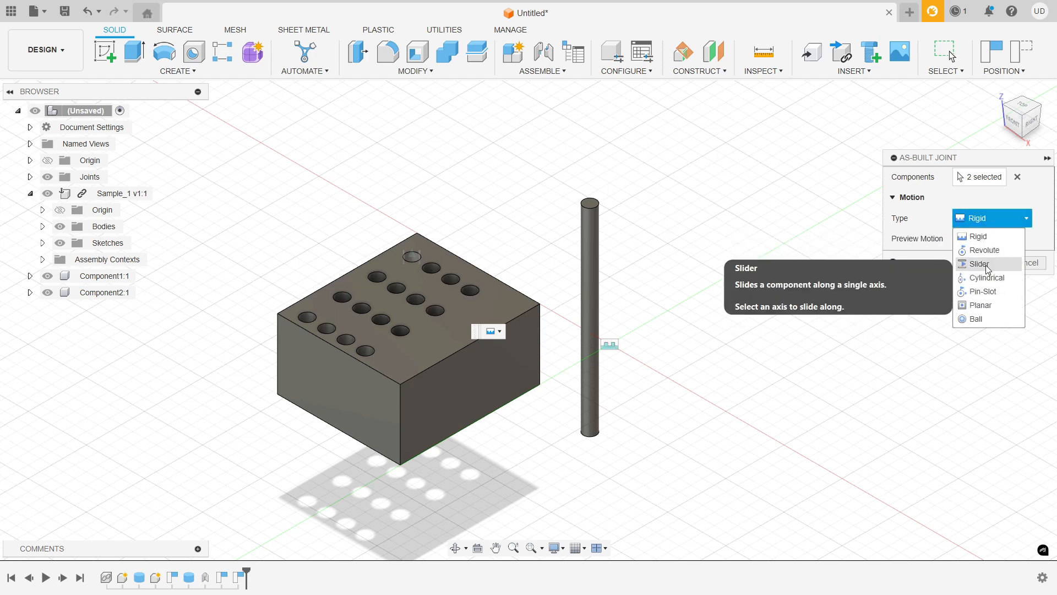
click(986, 264)
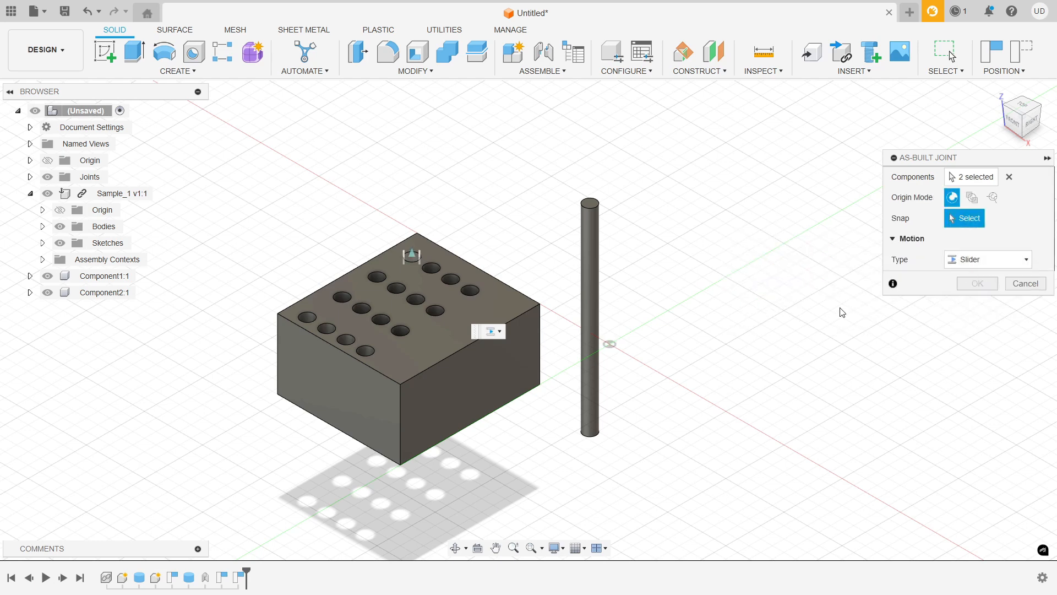
click(972, 259)
click(971, 290)
click(1022, 284)
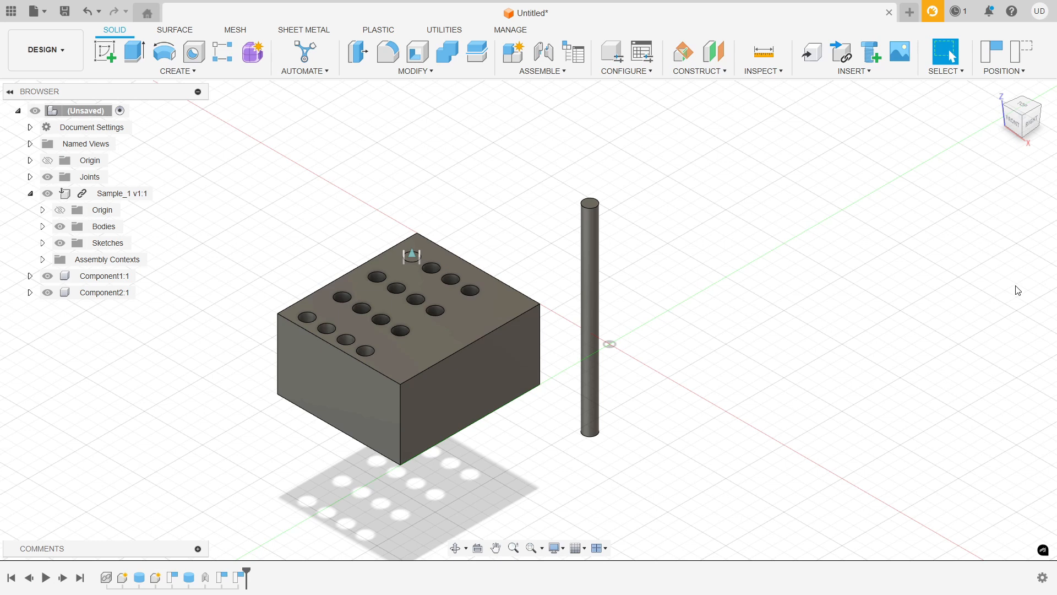
- Move the loose pin far away from the block to clear the area around it
click(590, 231)
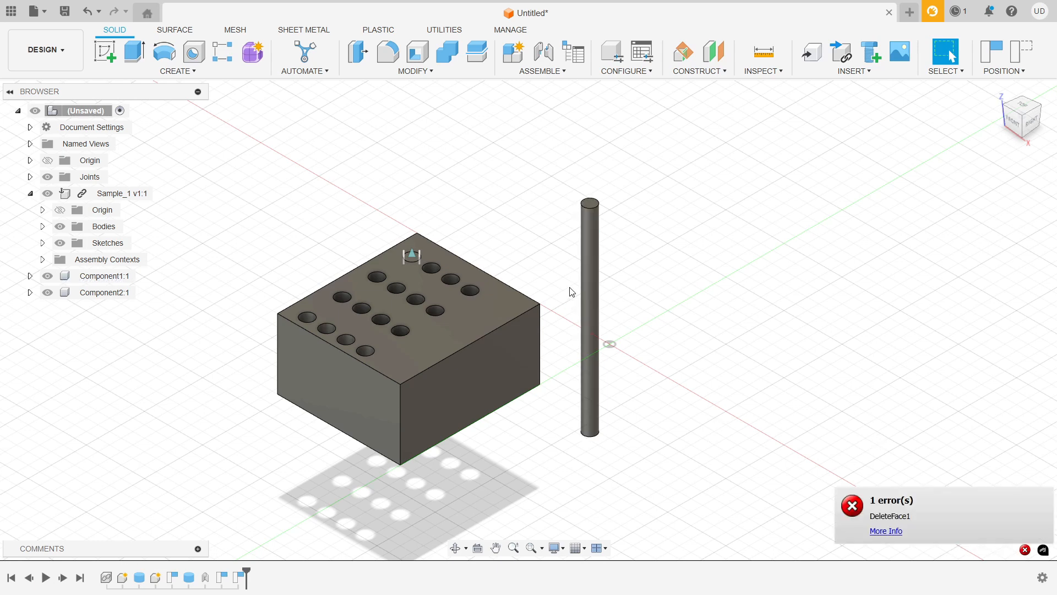
drag(594, 286, 702, 317)
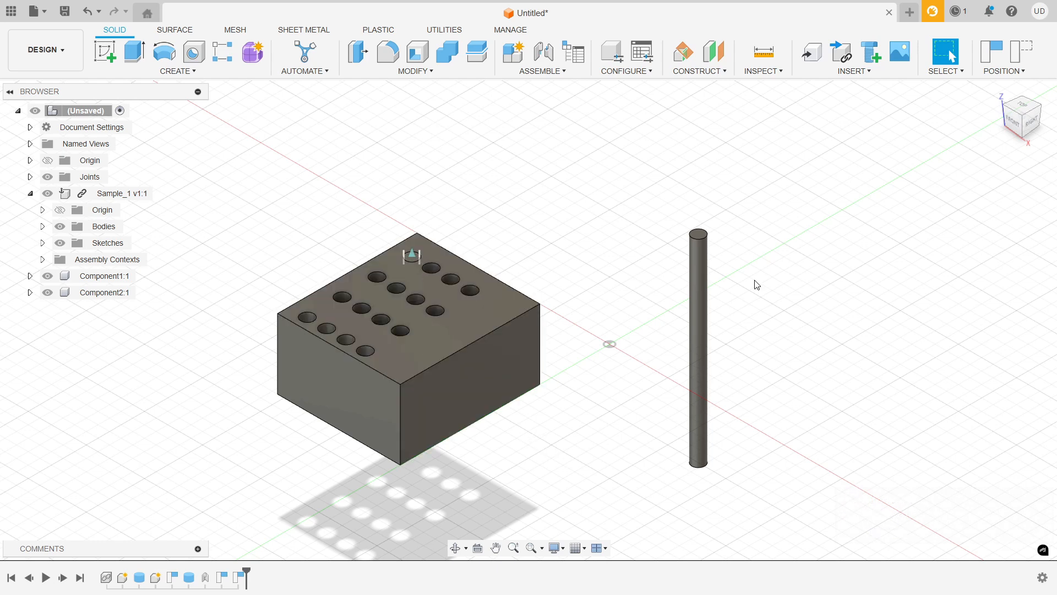
drag(705, 279, 1053, 322)
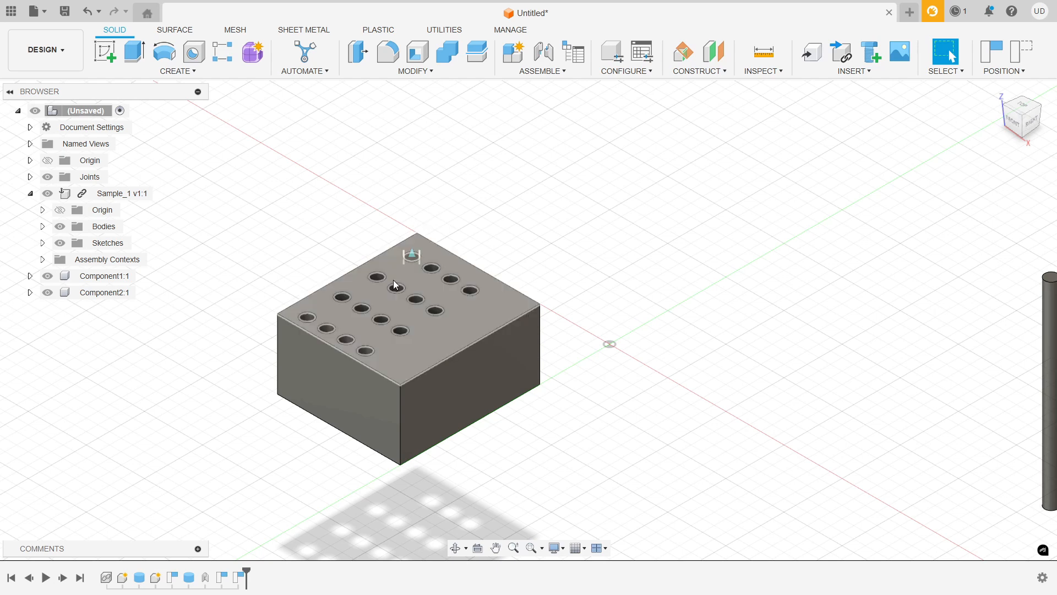
- Create a new internal Standard component under the top-level assembly and activate it
click(514, 53)
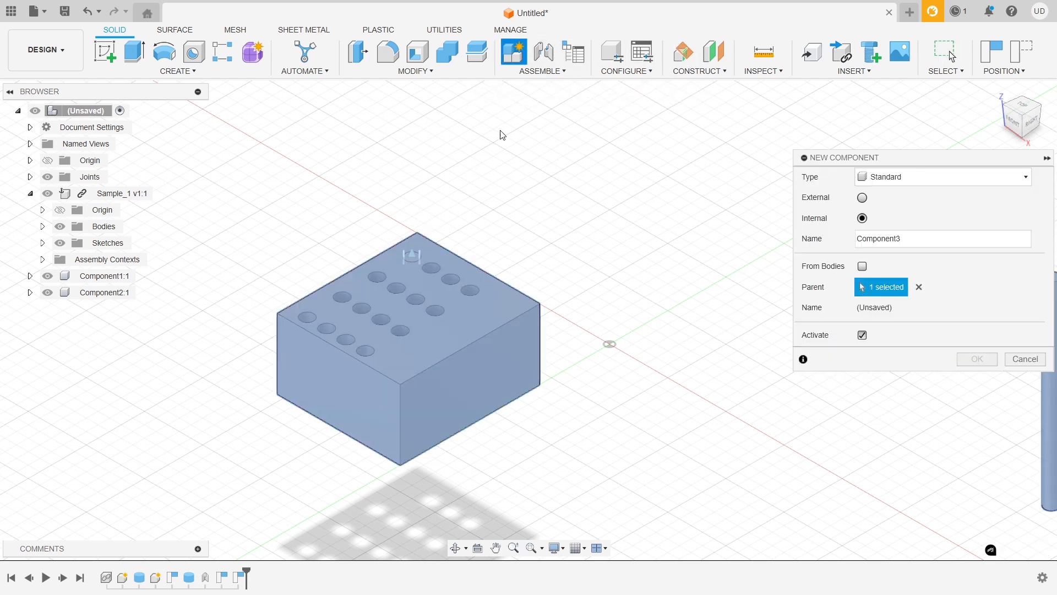
click(977, 359)
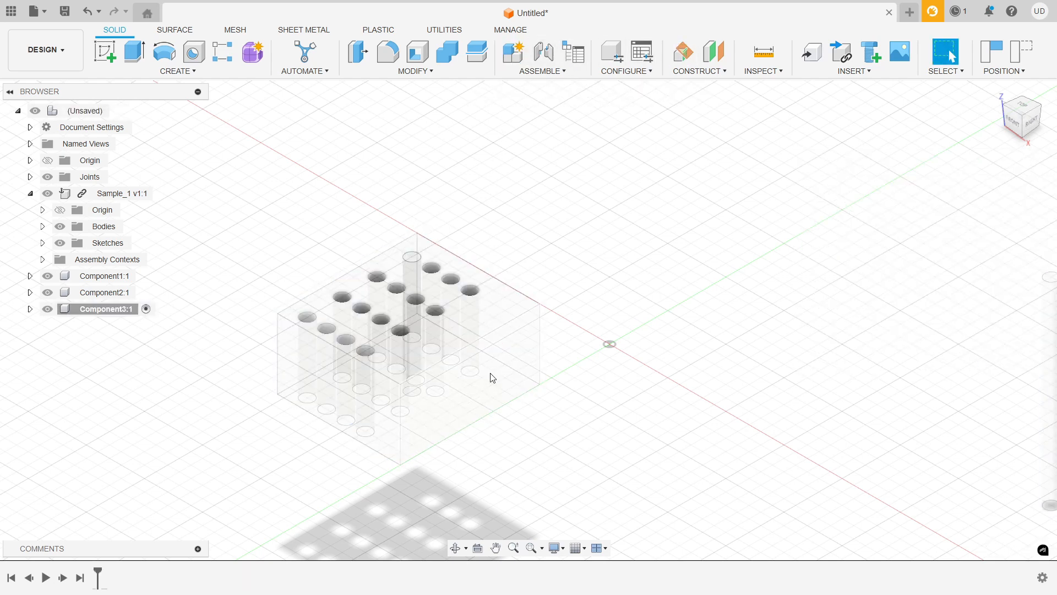
- Start a sketch on the block's top face, try a circle at the hole beside the inserted pin, and finish without drawing it
click(114, 57)
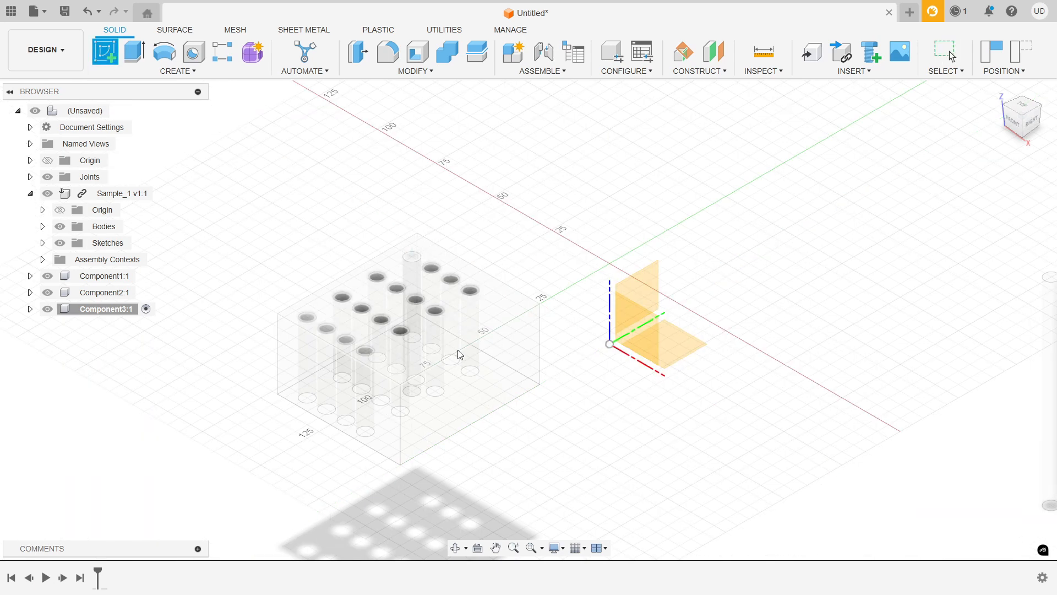
click(448, 339)
click(608, 318)
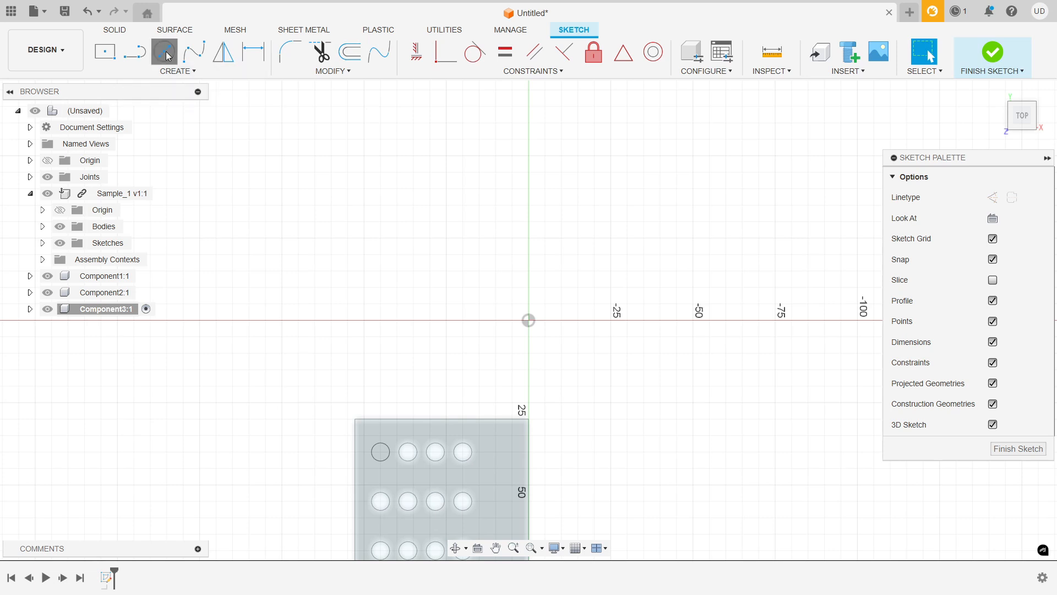
key(c)
click(408, 453)
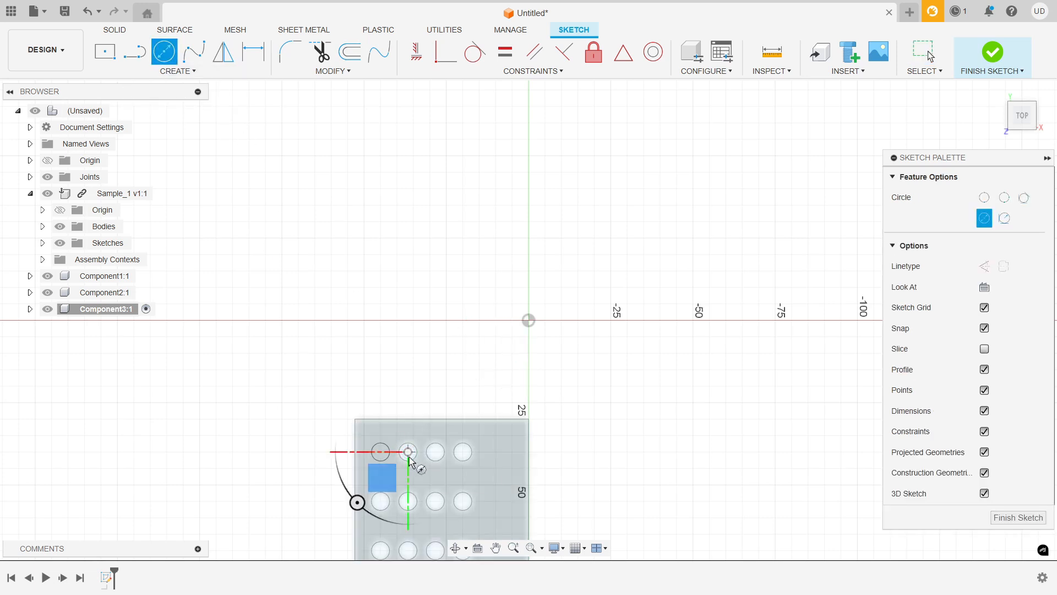
key(Escape)
click(200, 72)
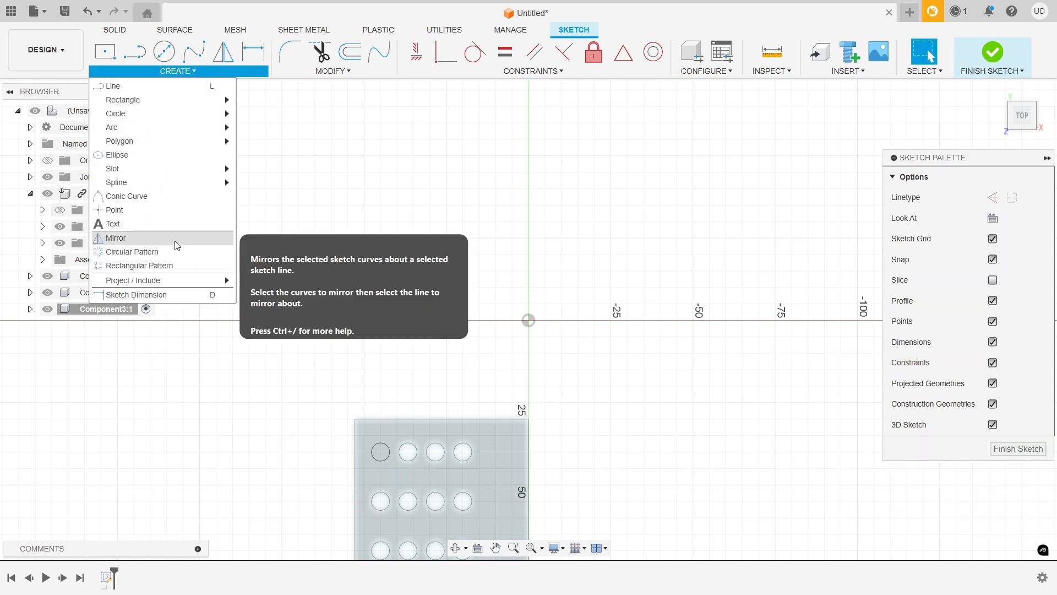
click(978, 57)
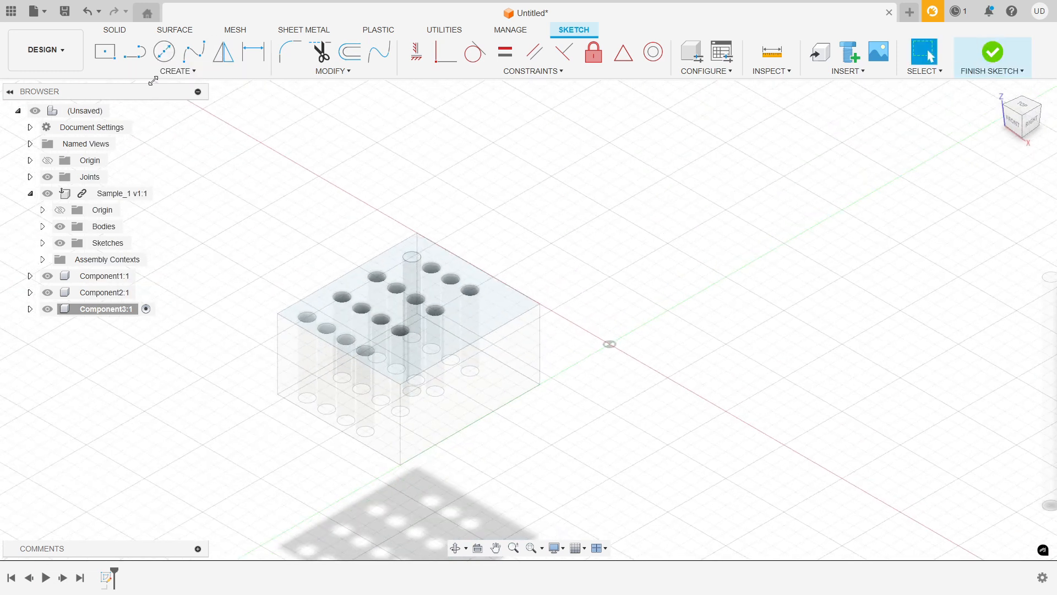
- Create a Cylinder as a new body in the hole beside the inserted pin, about 5.486 mm in diameter and 36 mm deep
click(190, 72)
click(137, 281)
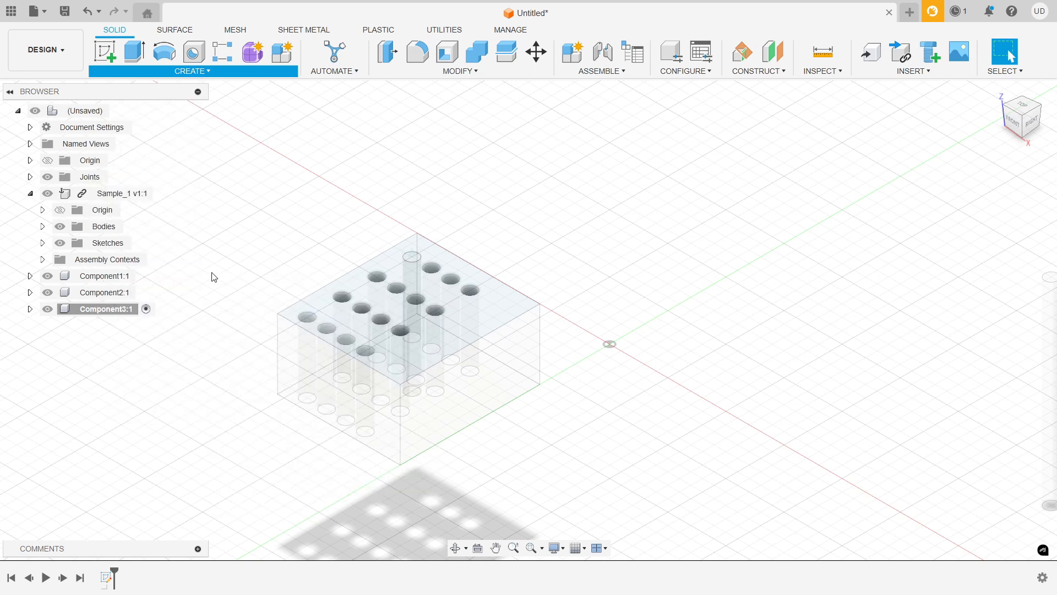
click(455, 300)
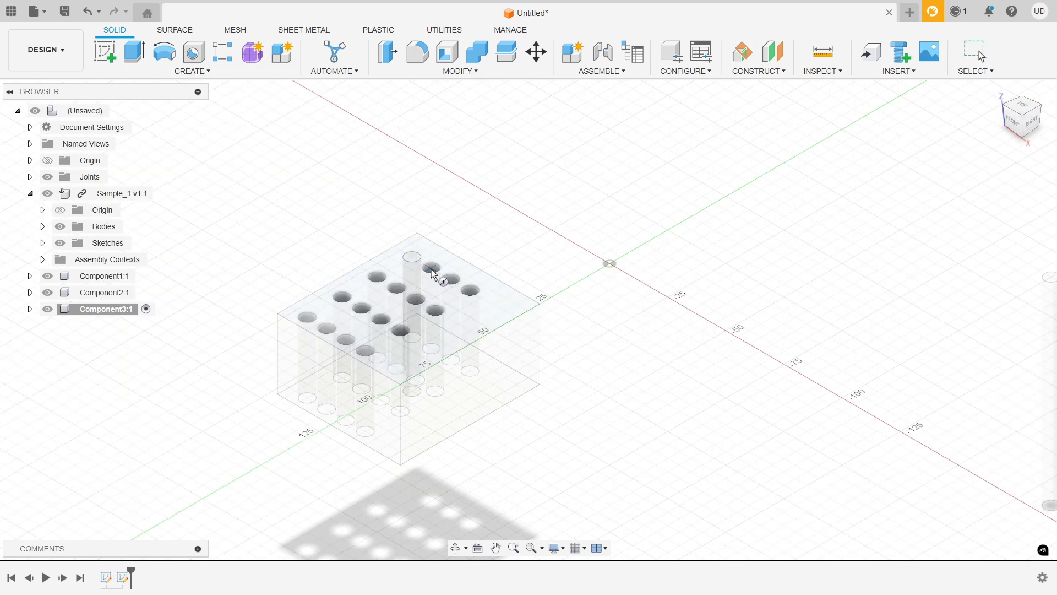
click(432, 268)
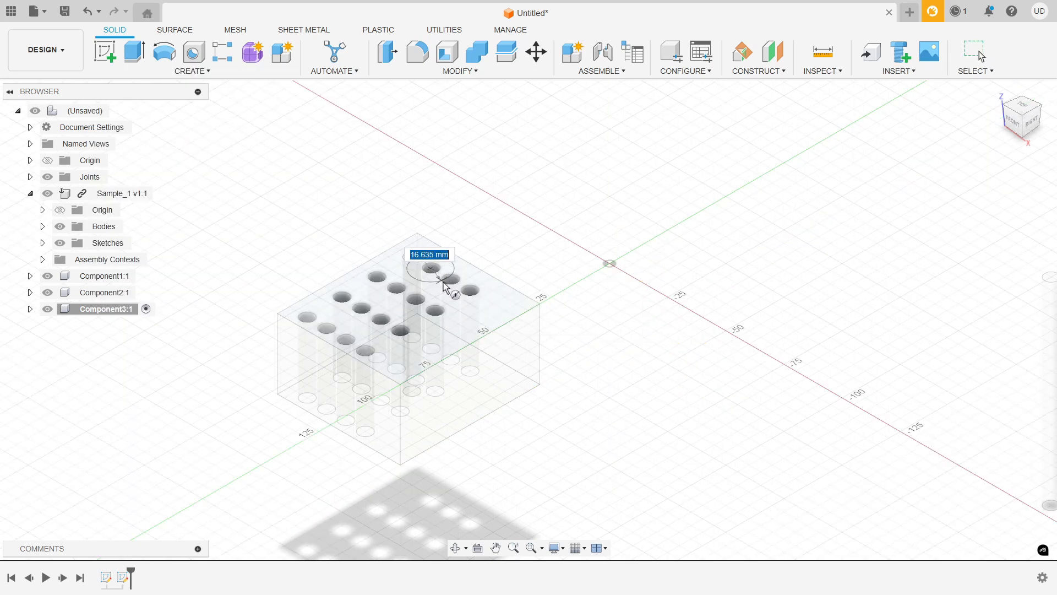
scroll(437, 278, up, 5)
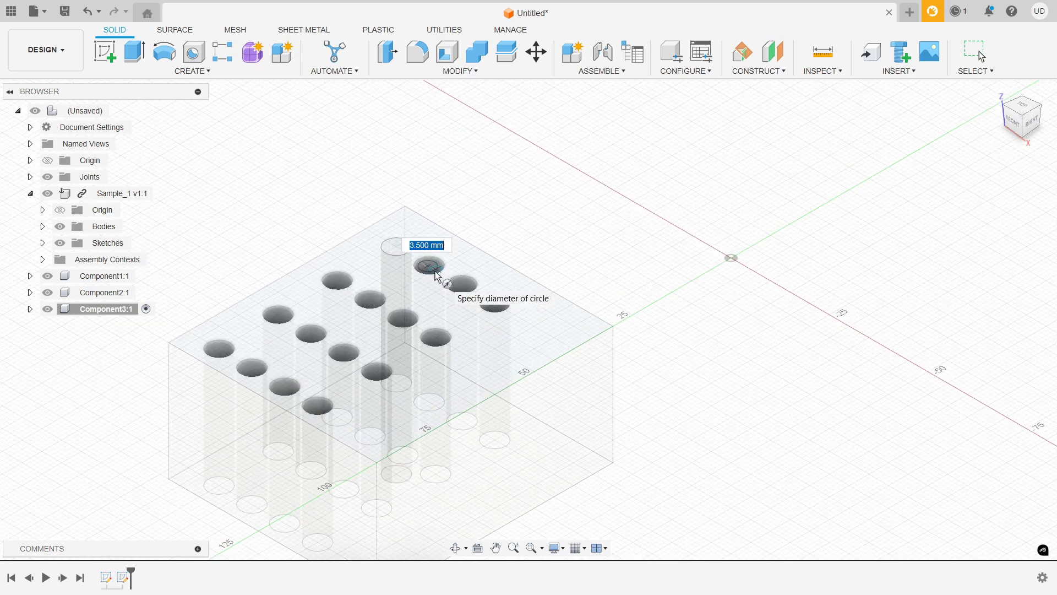
click(445, 276)
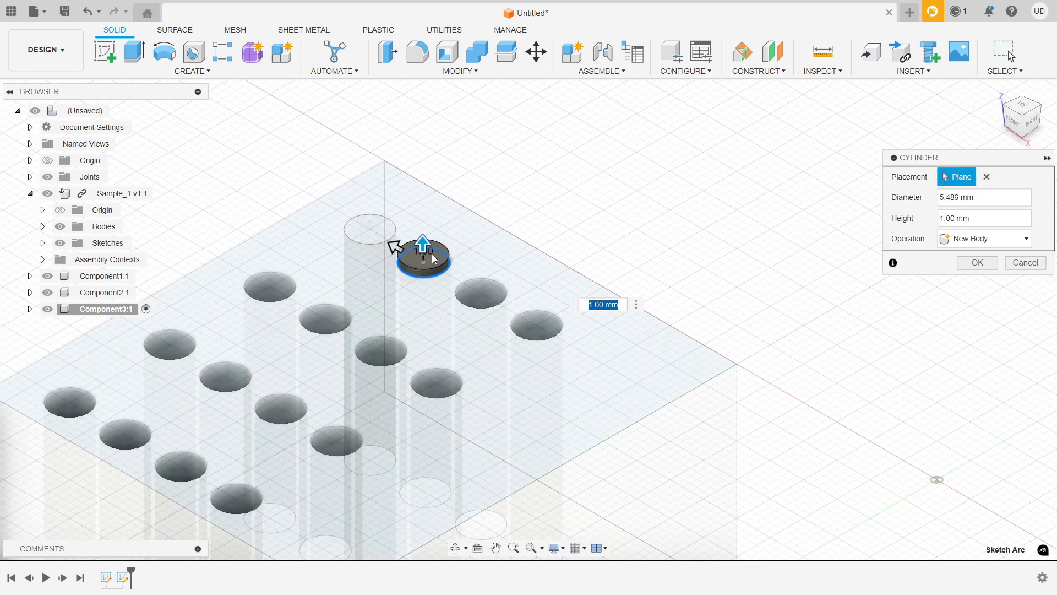
drag(427, 243, 417, 527)
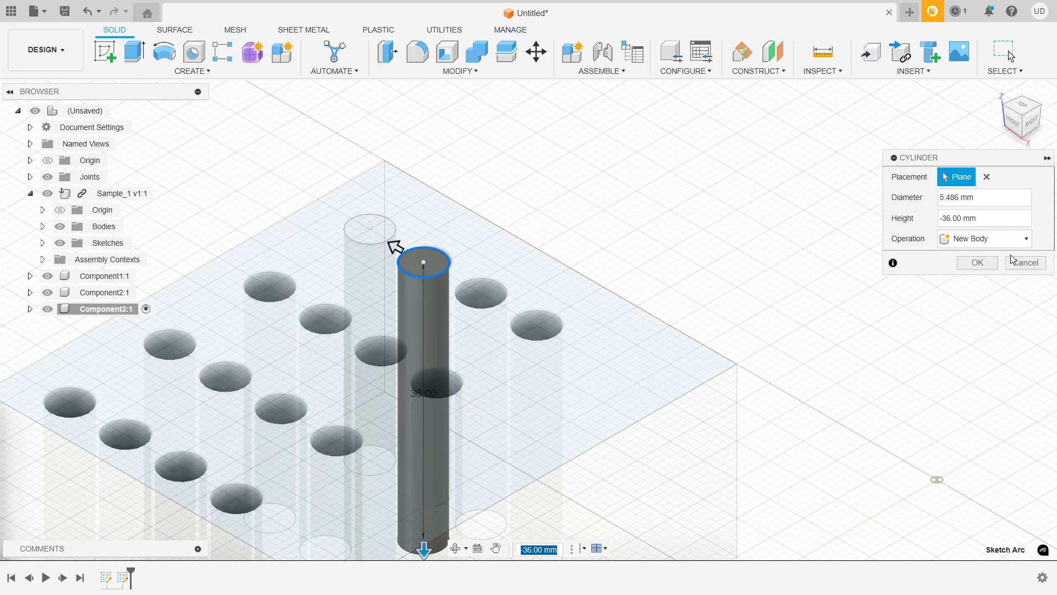
click(989, 262)
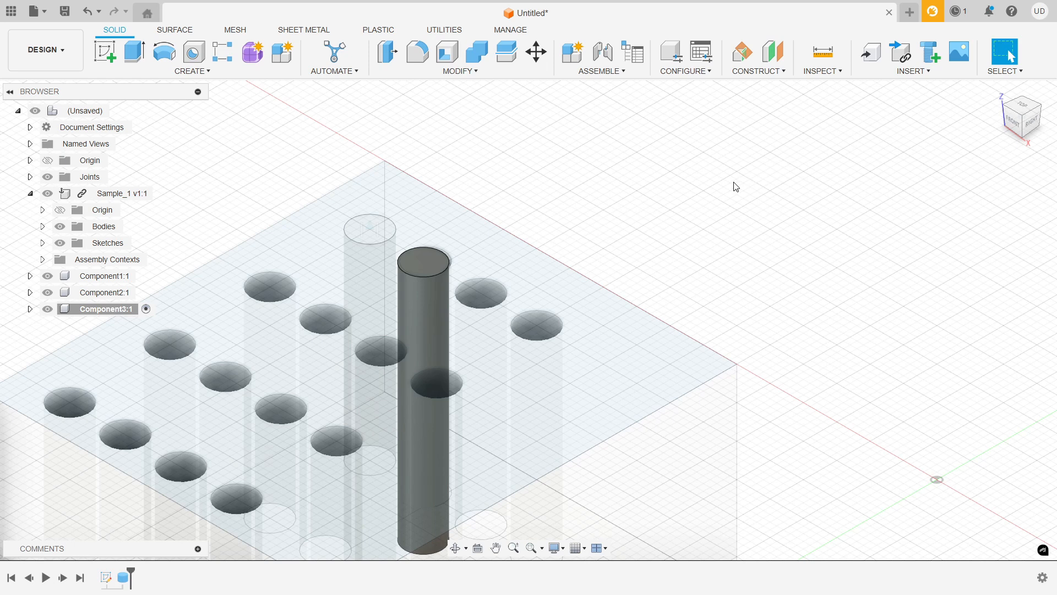
- Activate the top-level assembly, add a Slider as-built joint along the Z axis between the new pin and the block, and try moving the pin
scroll(710, 239, down, 3)
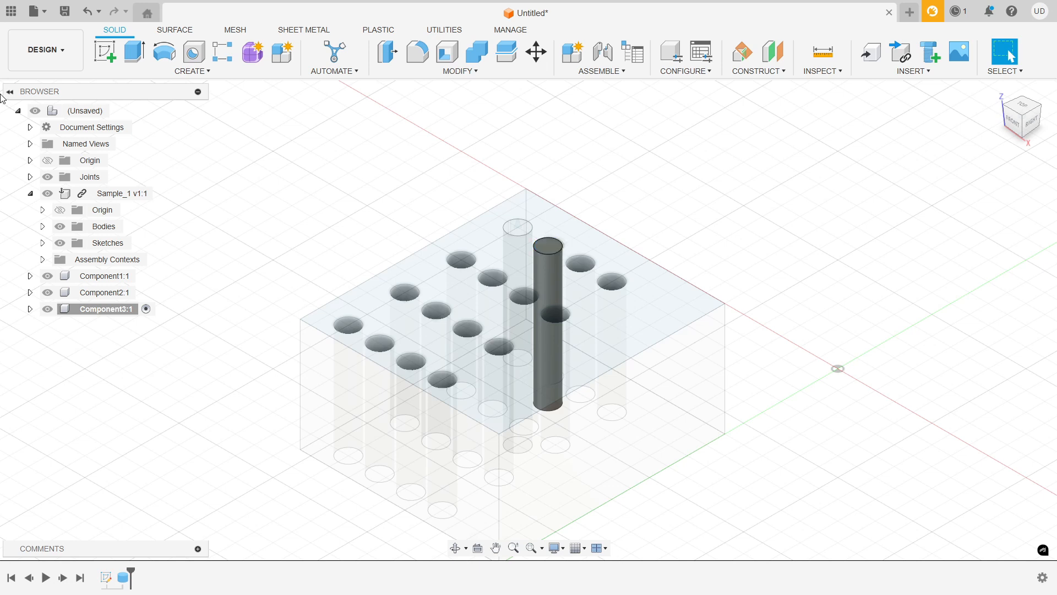
click(117, 111)
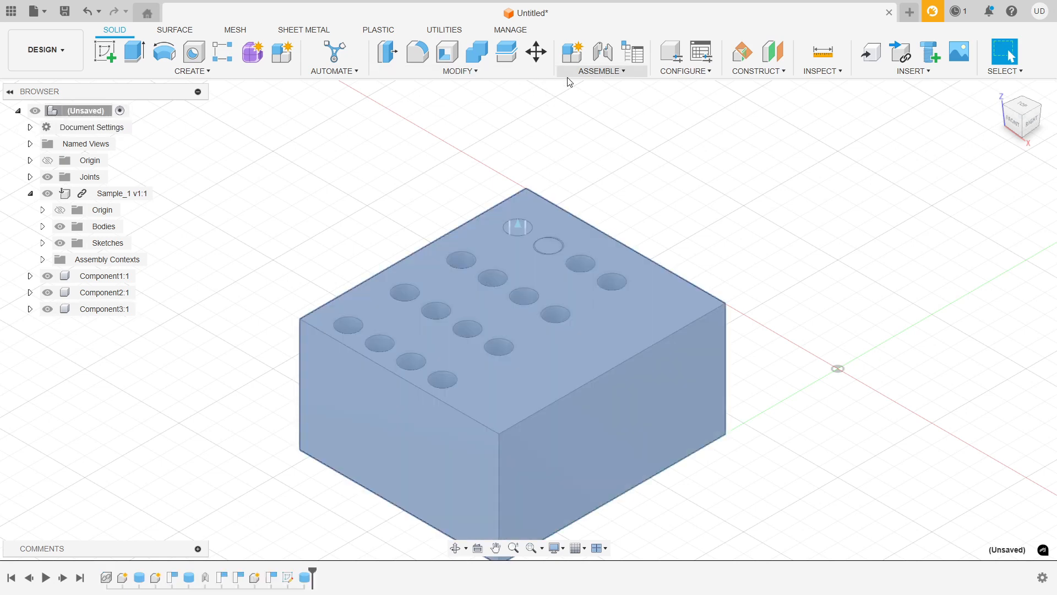
click(583, 71)
click(623, 126)
click(548, 245)
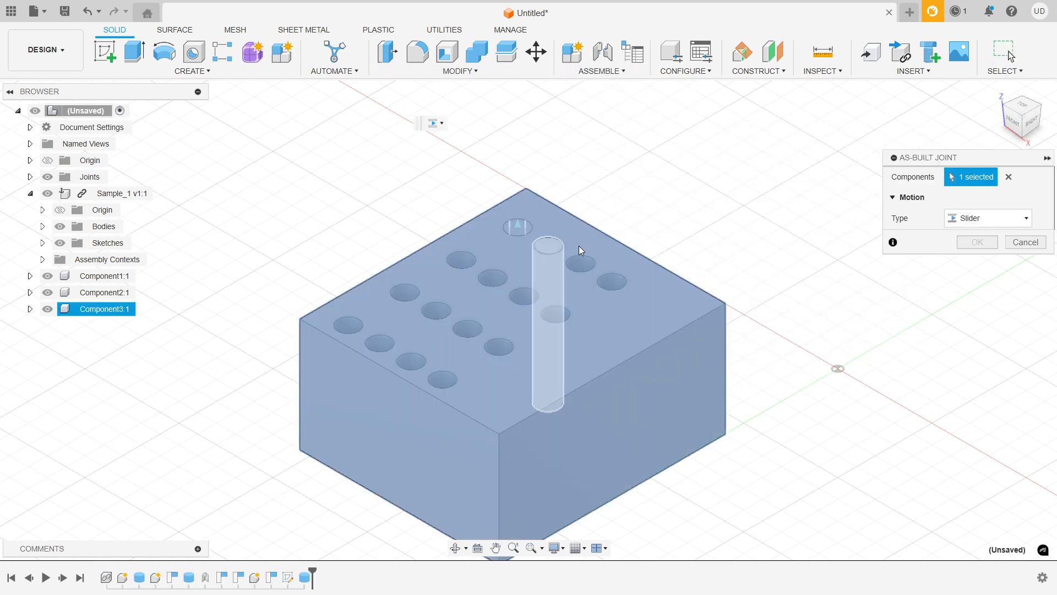
click(540, 248)
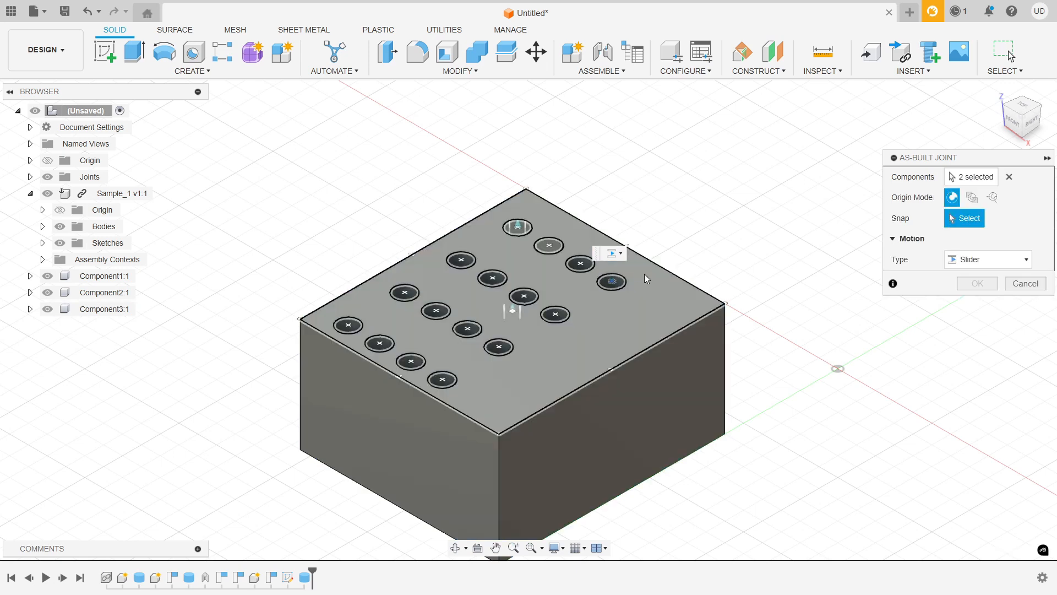
click(609, 327)
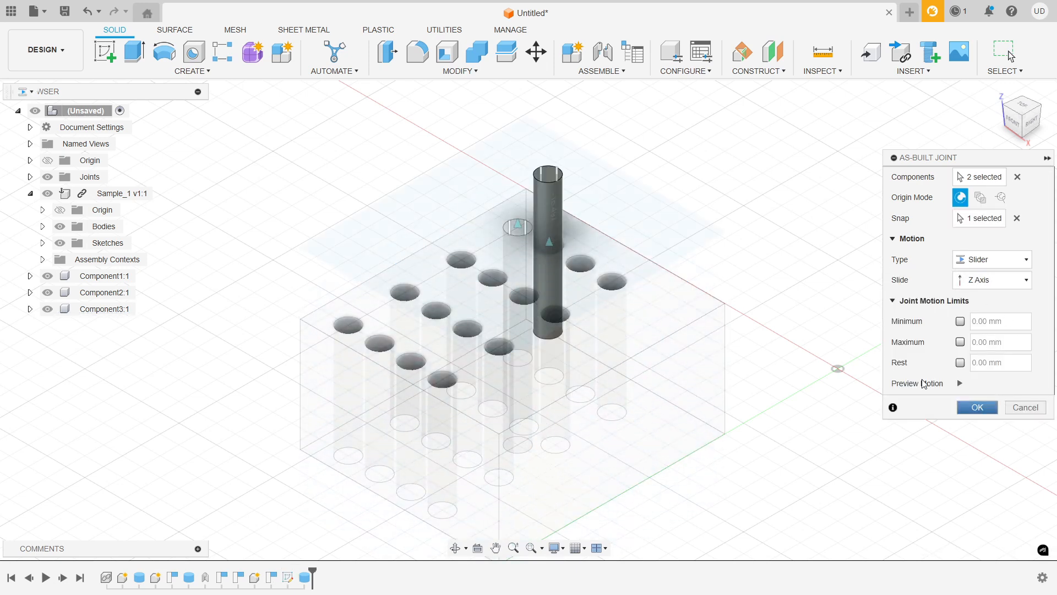
click(977, 408)
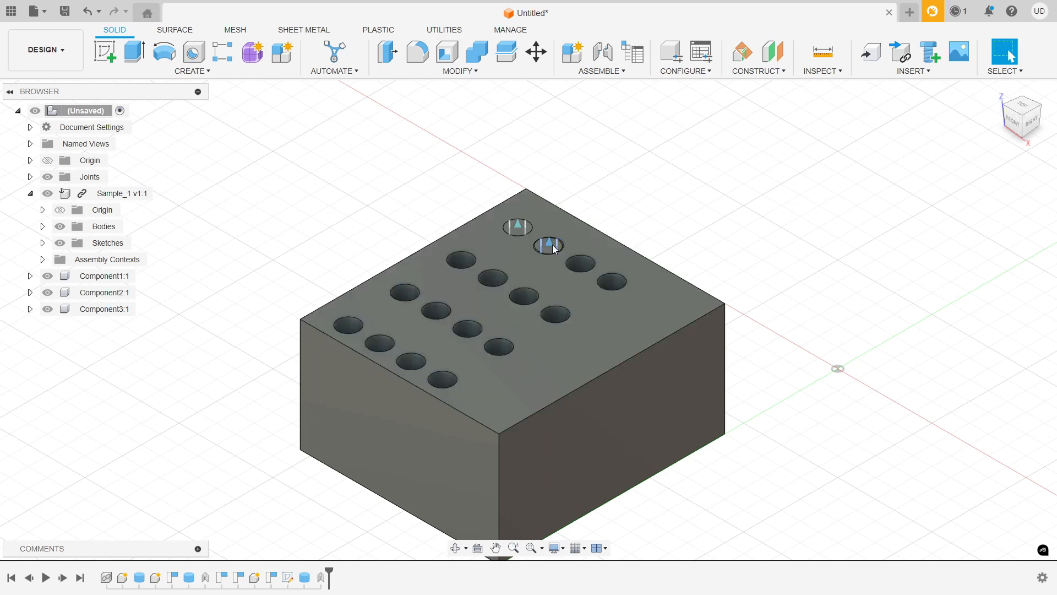
drag(553, 213, 547, 256)
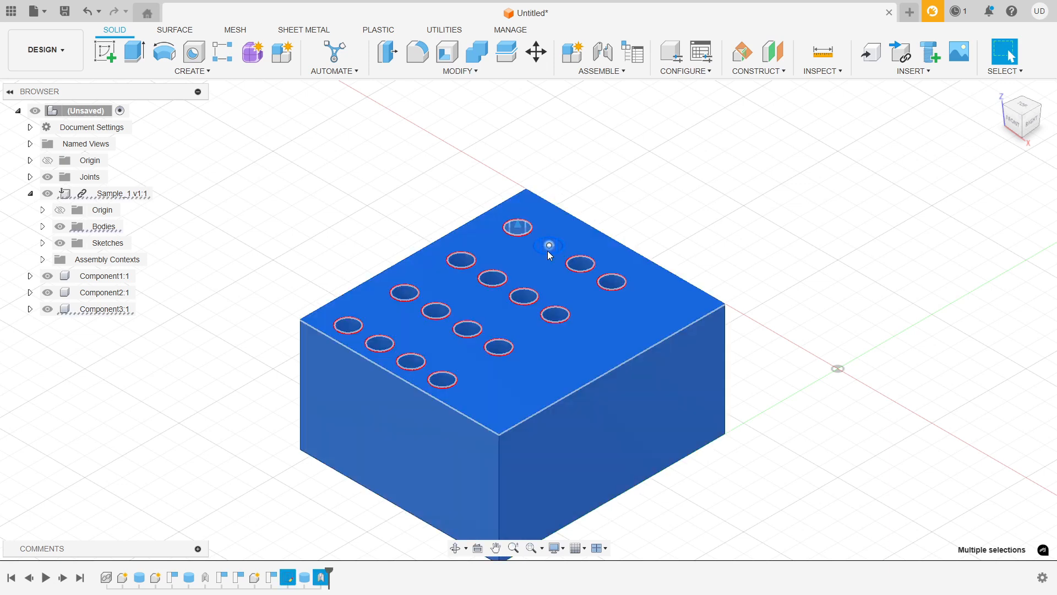
click(716, 168)
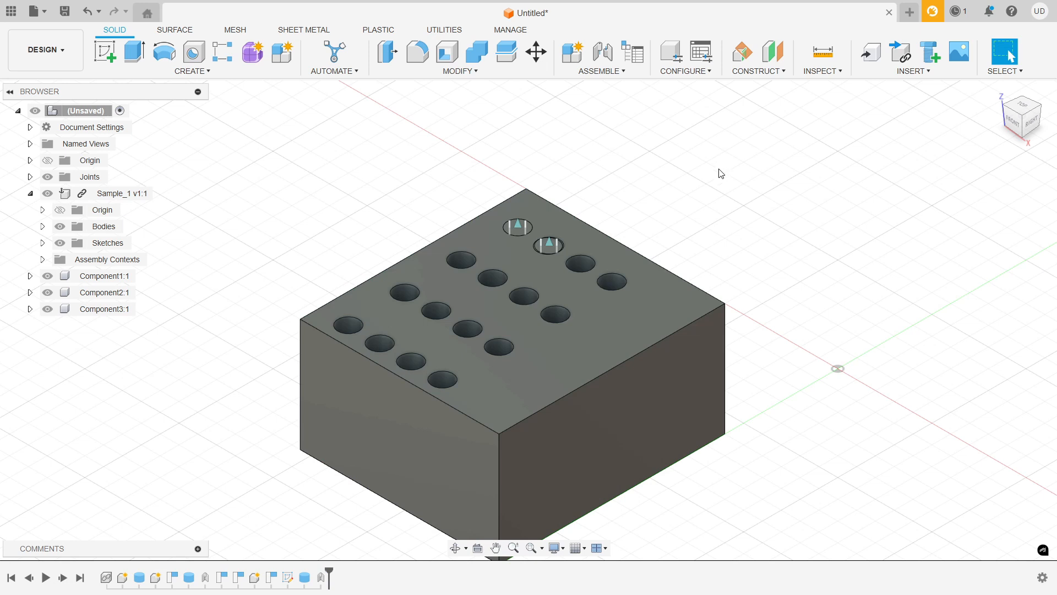
- Show the available assembly commands, including Joint and As-Built Joint
click(629, 70)
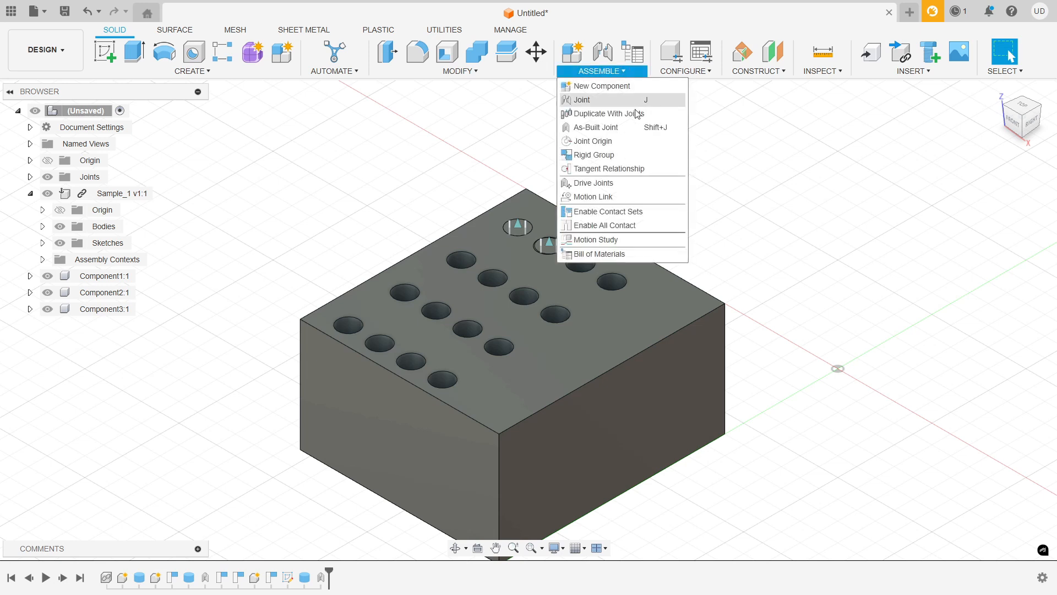